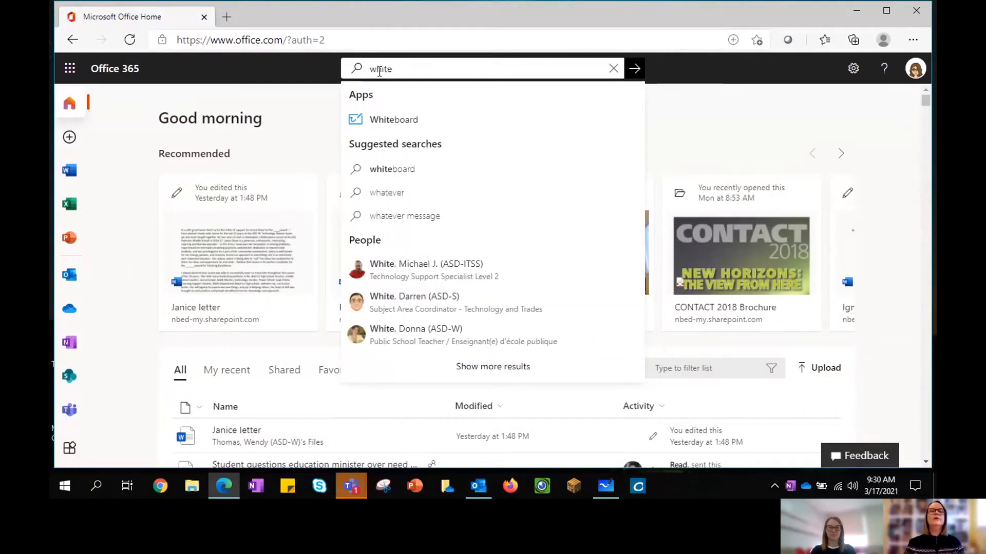
Step: Launch Whiteboard on the web and open the Mini Lesson board 'How Do you Find a Good Book?'
left_click(382, 124)
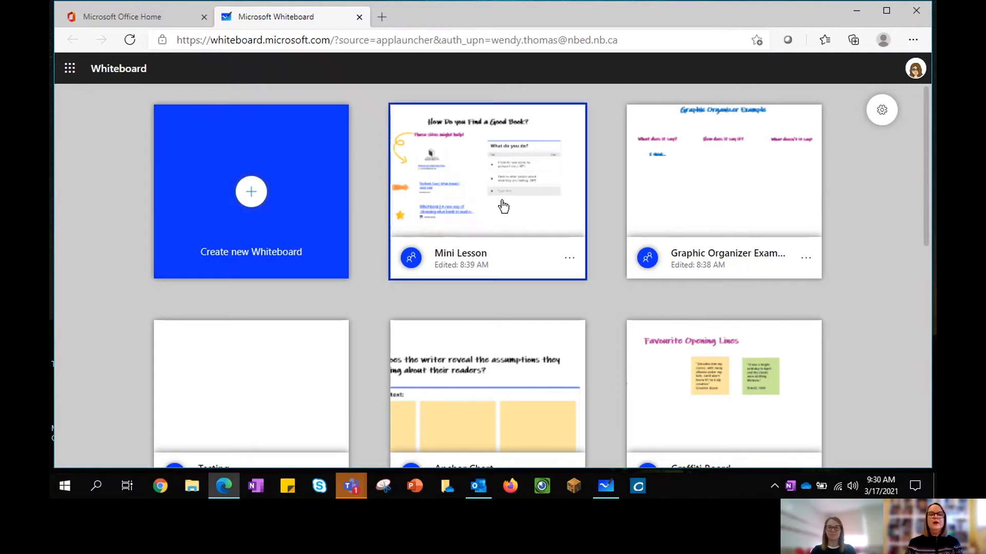
left_click(483, 209)
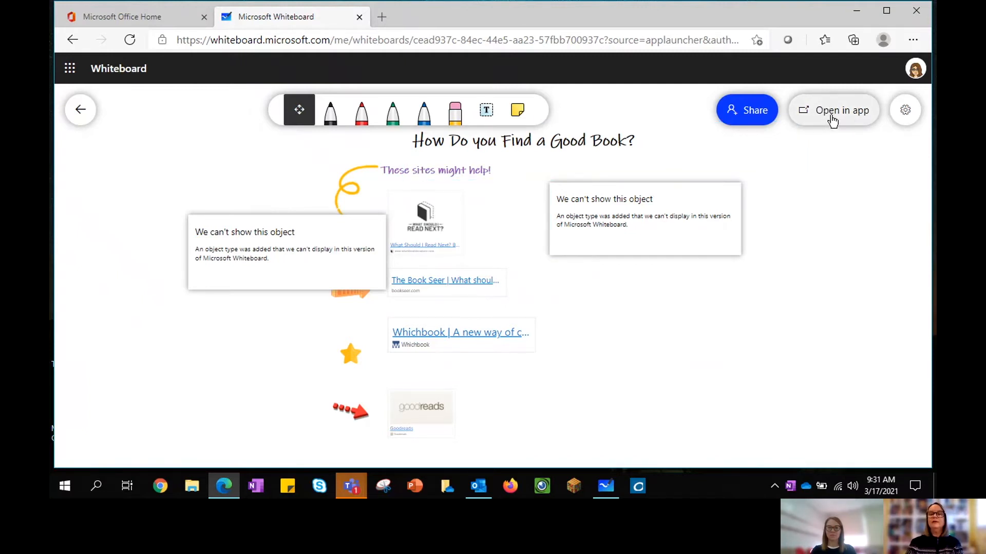
Step: Reopen the Mini Lesson board in the installed Whiteboard desktop app via Open in app
left_click(835, 112)
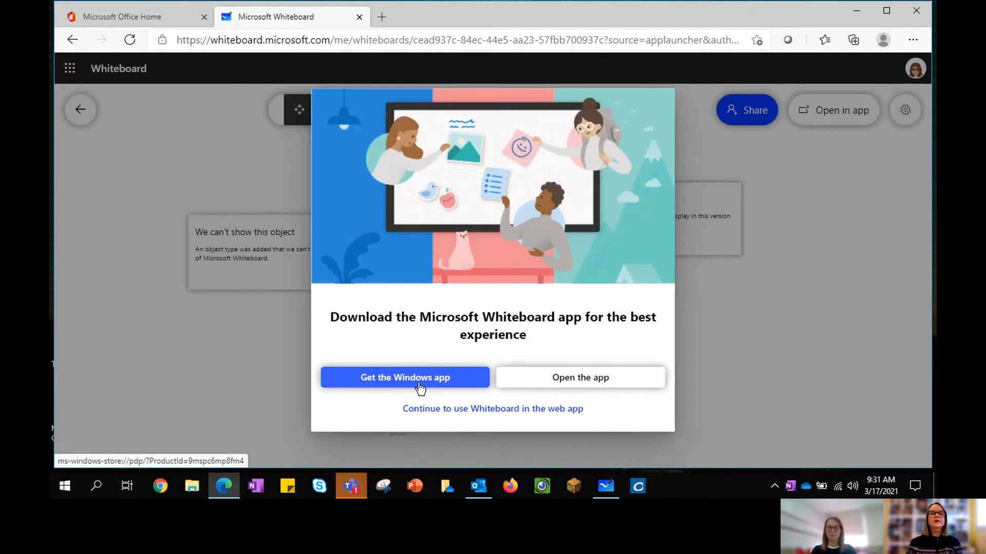
left_click(577, 386)
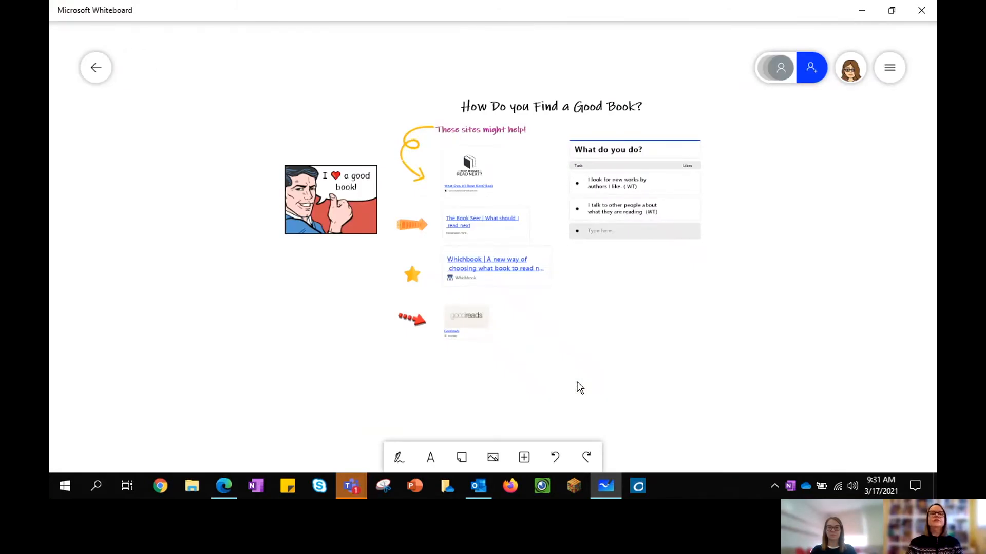
Step: Zoom in and centre the book-site links and list, then switch to inking mode
scroll(579, 387, "up", 3)
left_click_drag(650, 266, 577, 315)
scroll(577, 315, "up", 1)
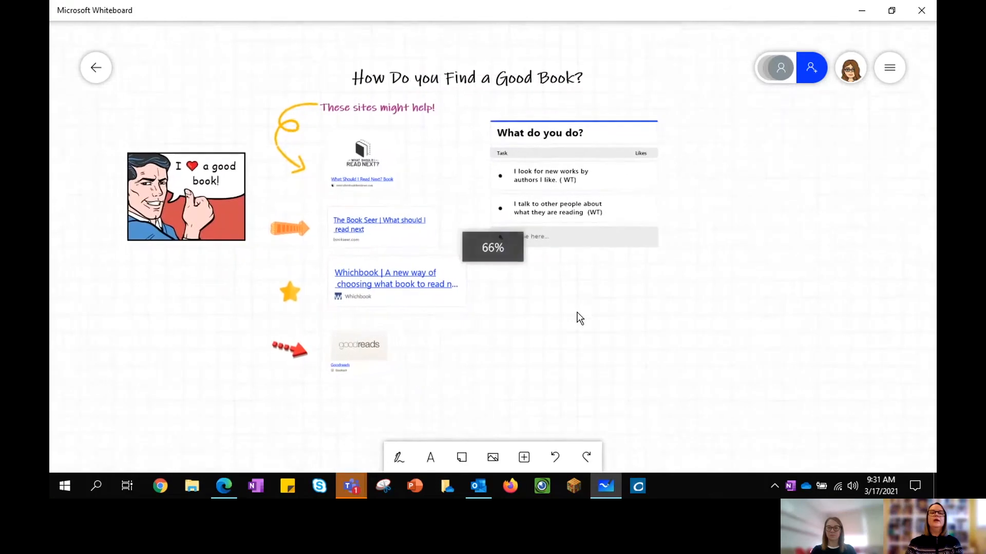
scroll(579, 318, "up", 2)
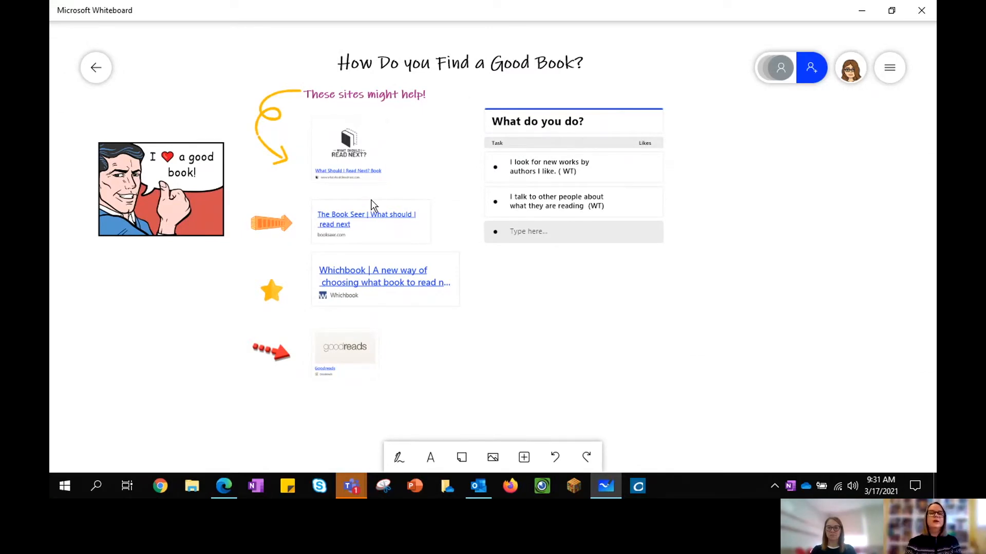
left_click(398, 458)
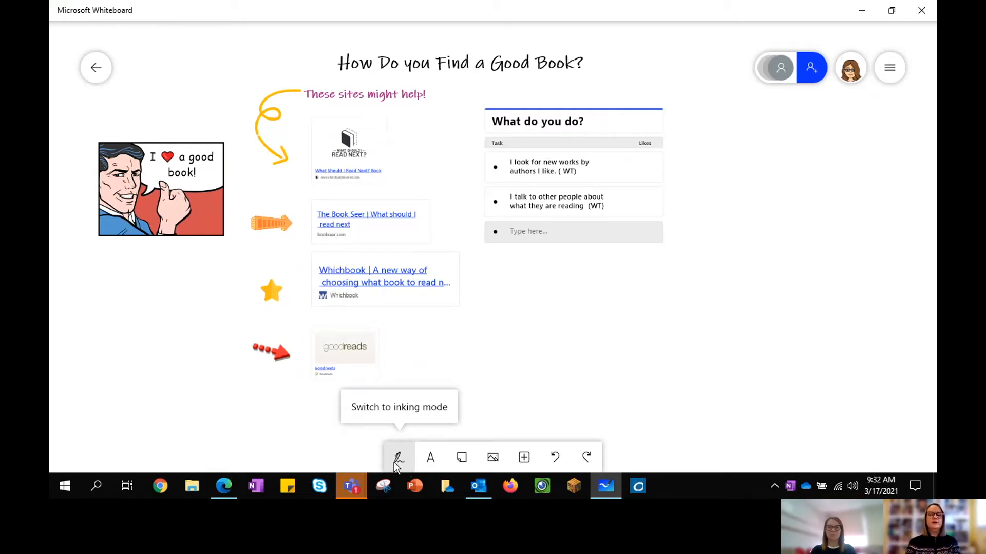
Step: Add a text box reading 'List' below the What do you do? list
left_click(431, 457)
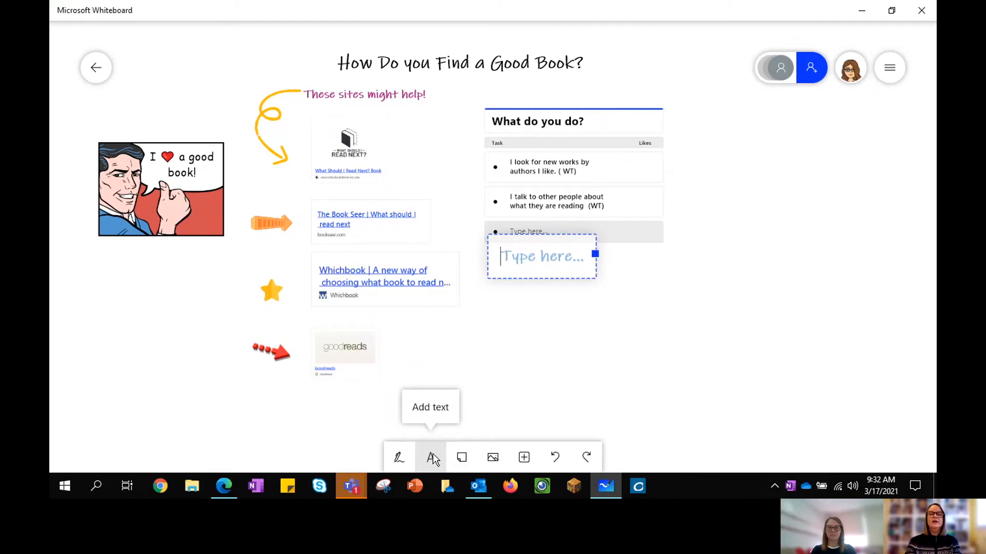
type("List")
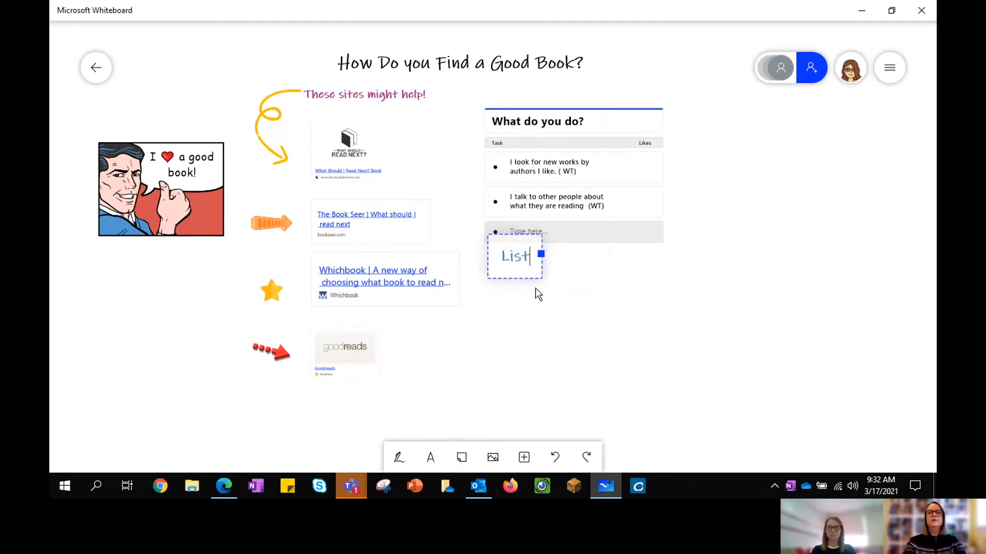
left_click_drag(516, 267, 533, 301)
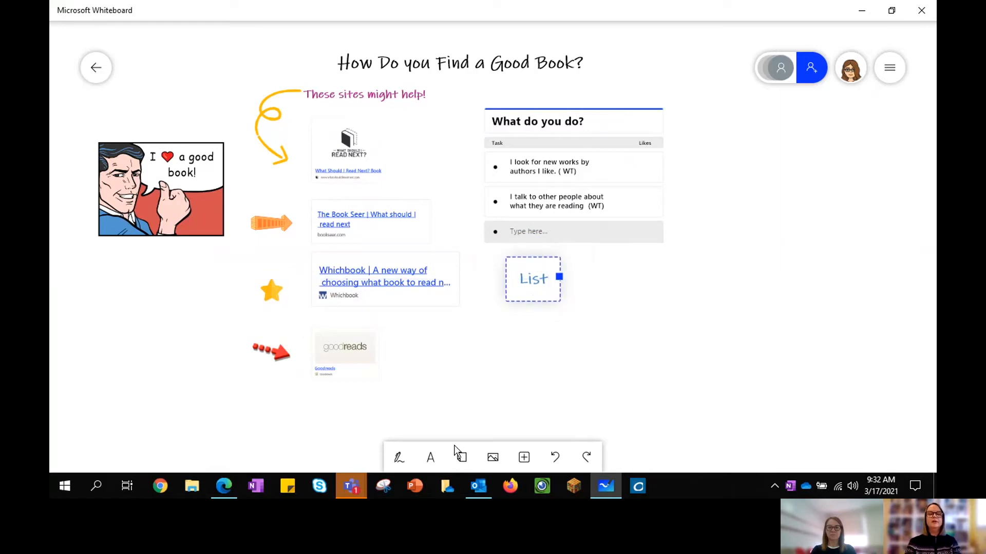
Step: Place a yellow sticky note reading 'My books' beside the list
left_click(465, 458)
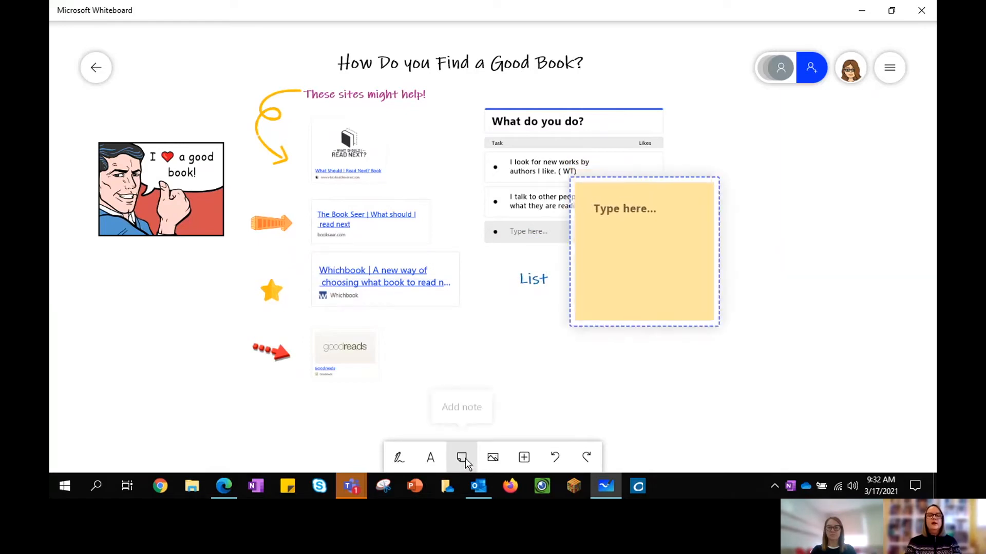
left_click_drag(640, 191, 705, 236)
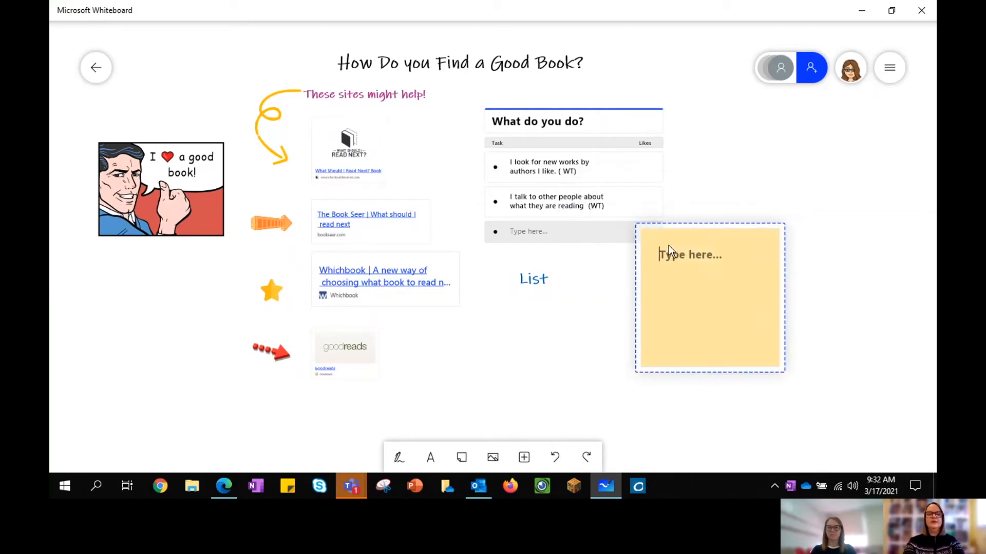
type("My books")
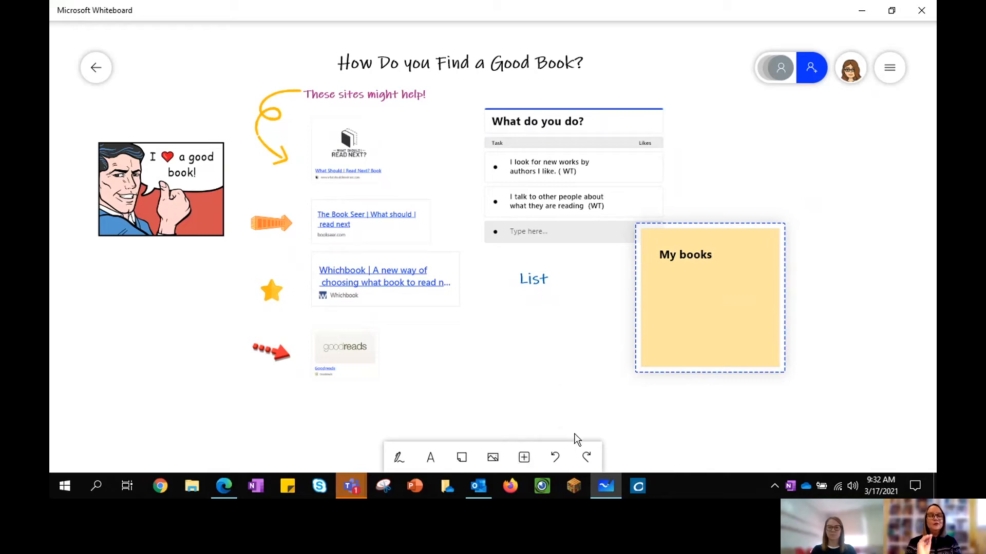
Step: Insert a three-note grid and retitle it 'Favourite books'
left_click(525, 458)
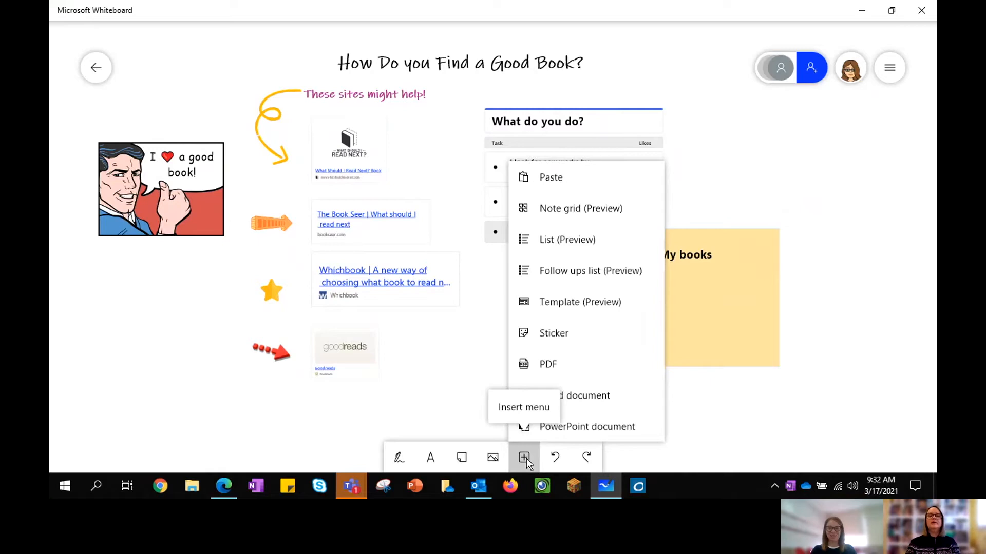
left_click(562, 213)
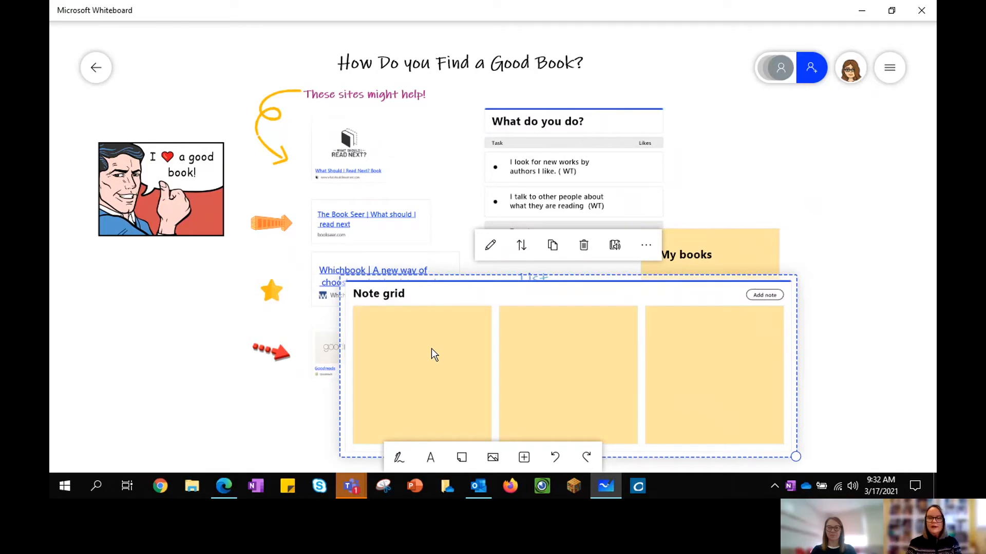
left_click(384, 295)
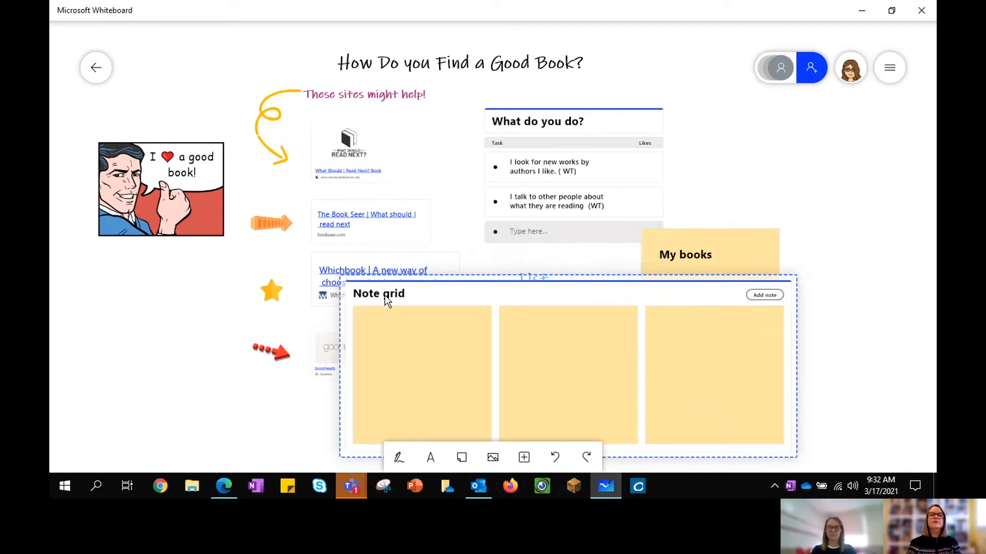
double_click(384, 295)
key("BackSpace")
key("BackSpace")
key("BackSpace")
key("BackSpace")
key("BackSpace")
key("BackSpace")
type("Favourite books")
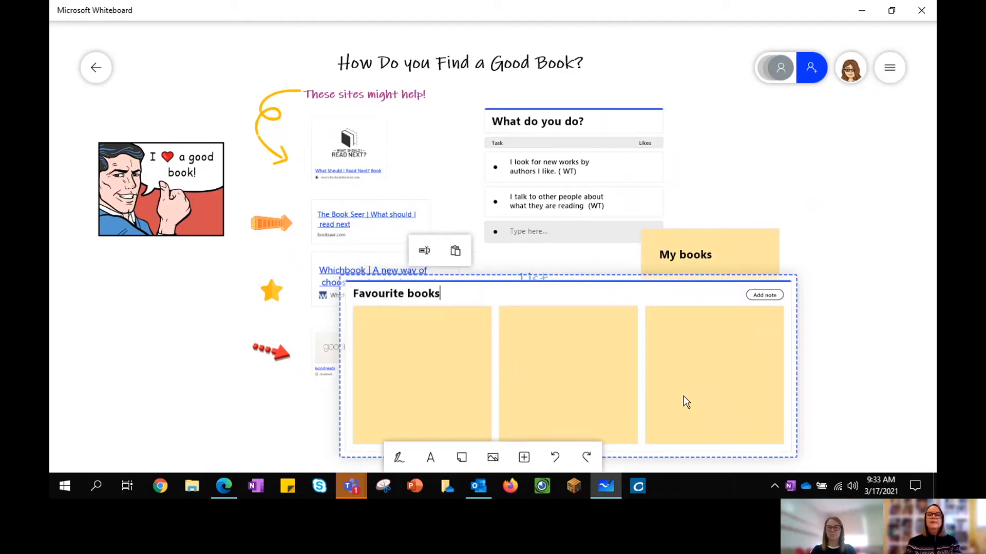
Step: Delete the Favourite books note grid from the board
left_click(659, 291)
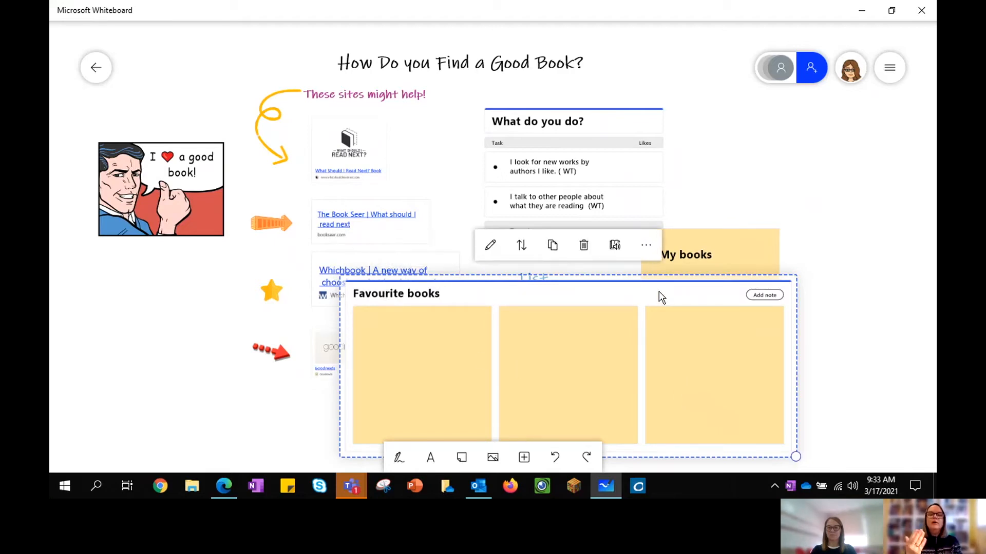
left_click(585, 246)
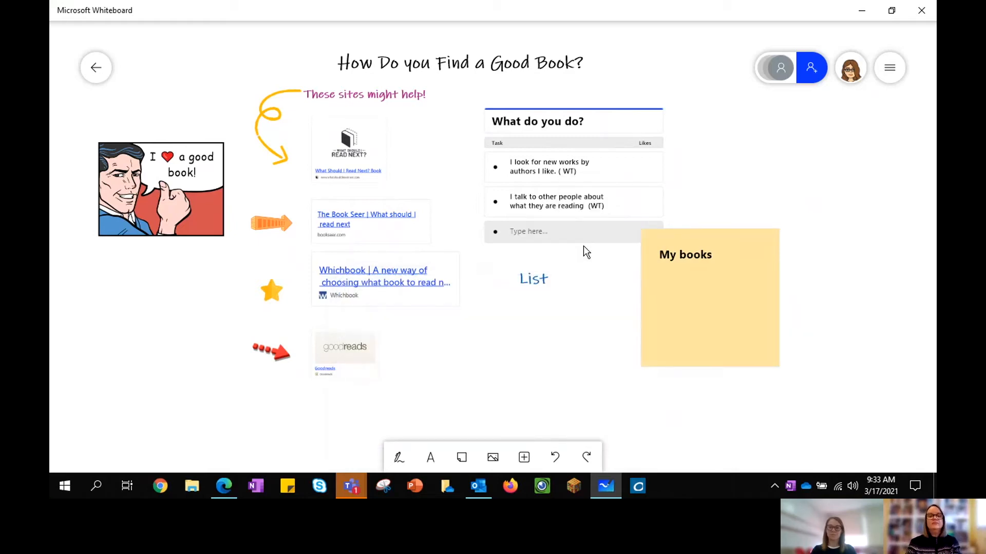
left_click(524, 458)
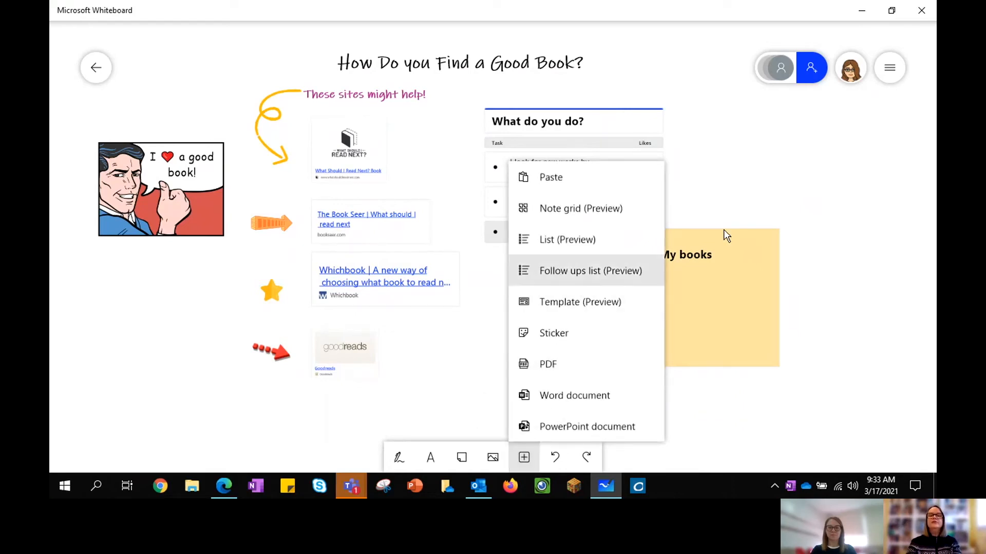
Step: Dismiss the Insert menu and recentre the links, list, List text and My books note
left_click(694, 134)
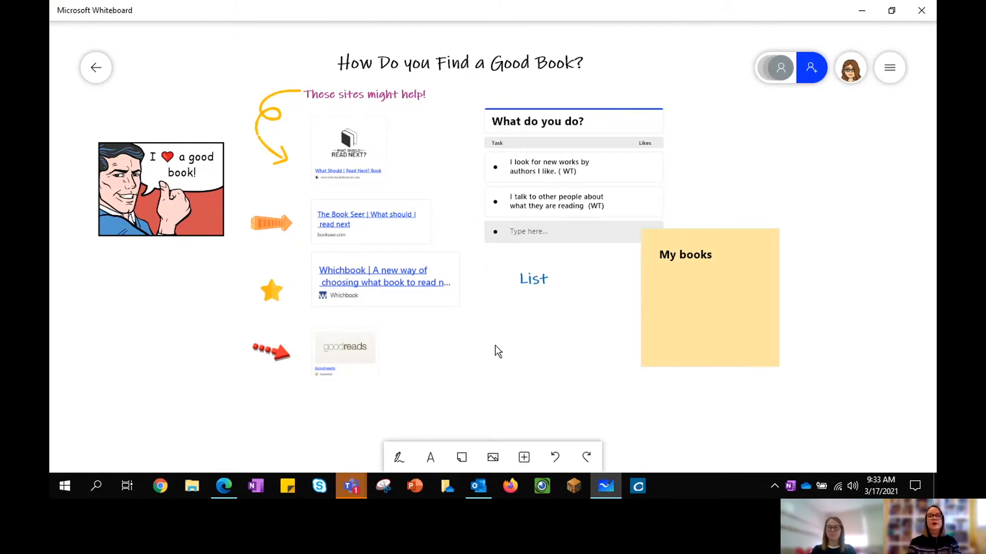
left_click(524, 457)
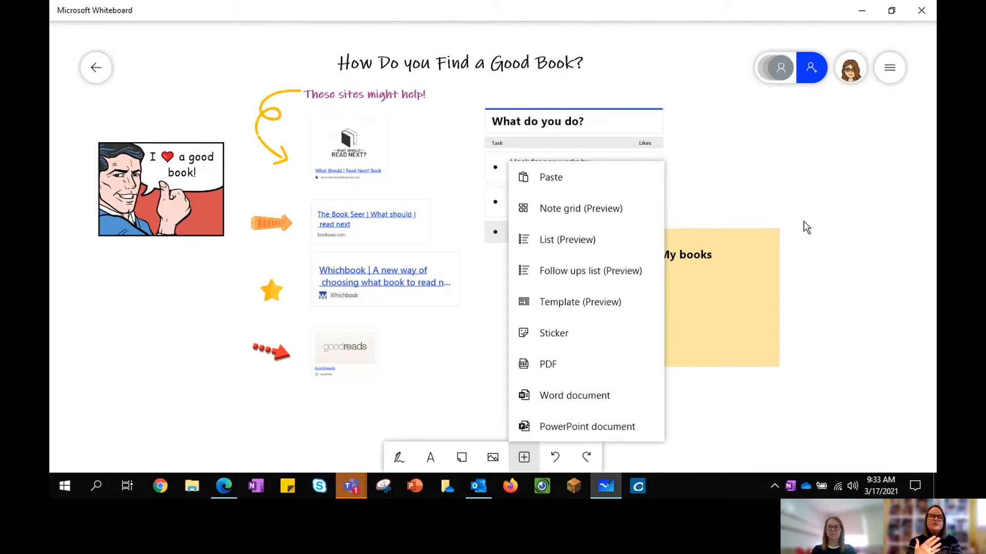
left_click(781, 207)
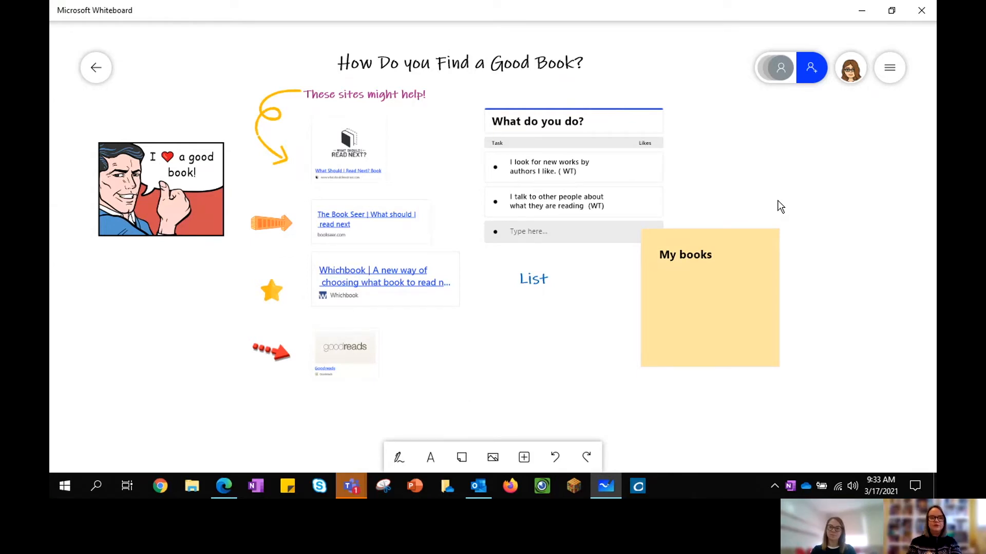
scroll(780, 207, "down", 5)
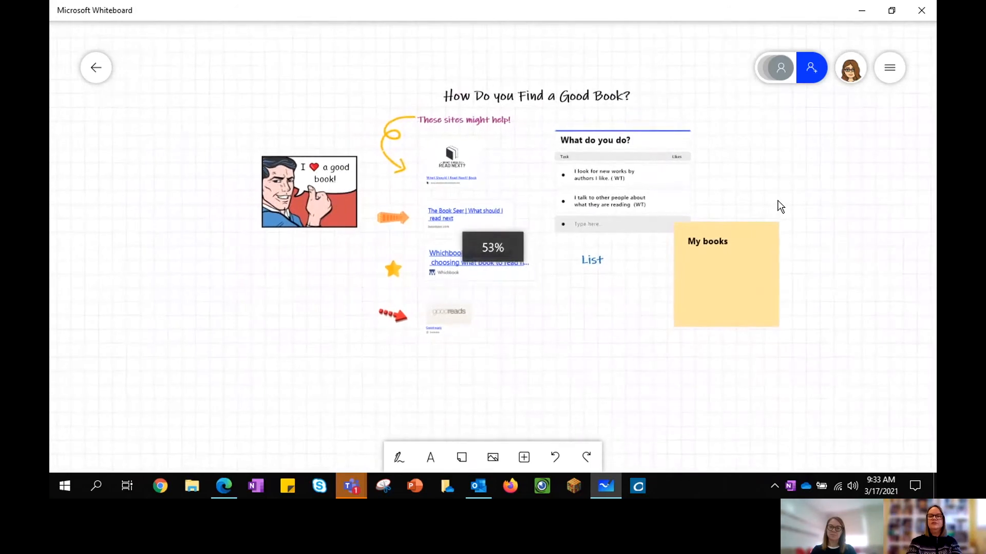
scroll(780, 206, "up", 4)
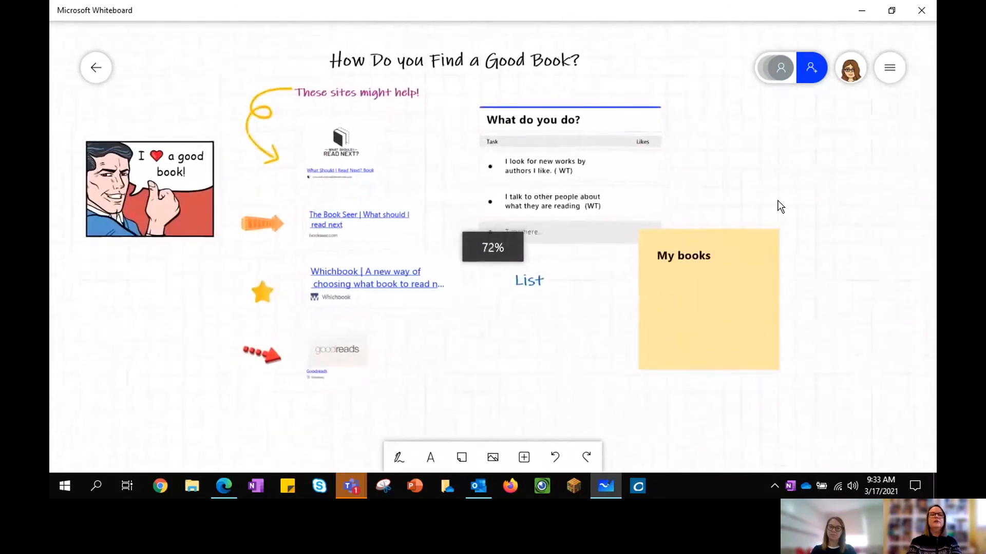
left_click_drag(735, 151, 767, 173)
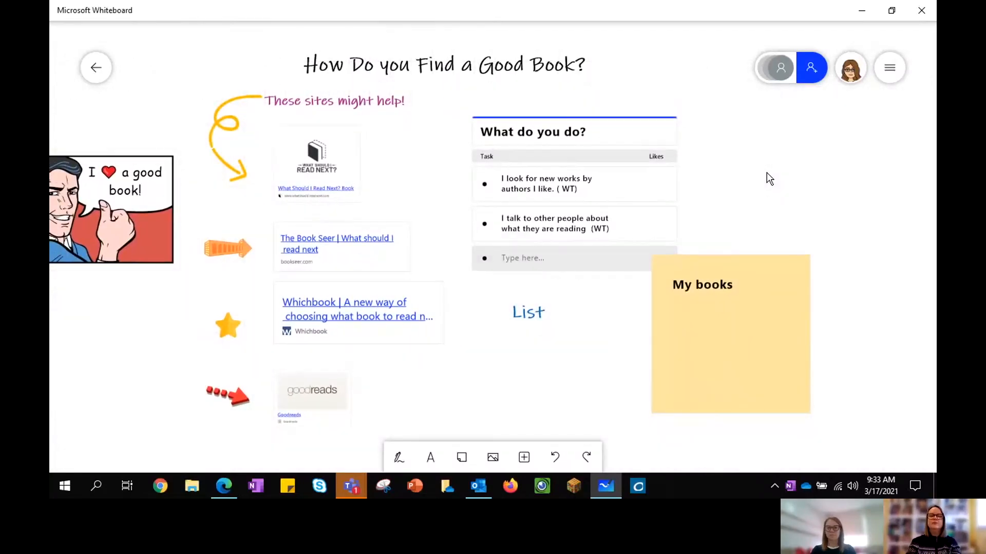
left_click_drag(708, 165, 739, 155)
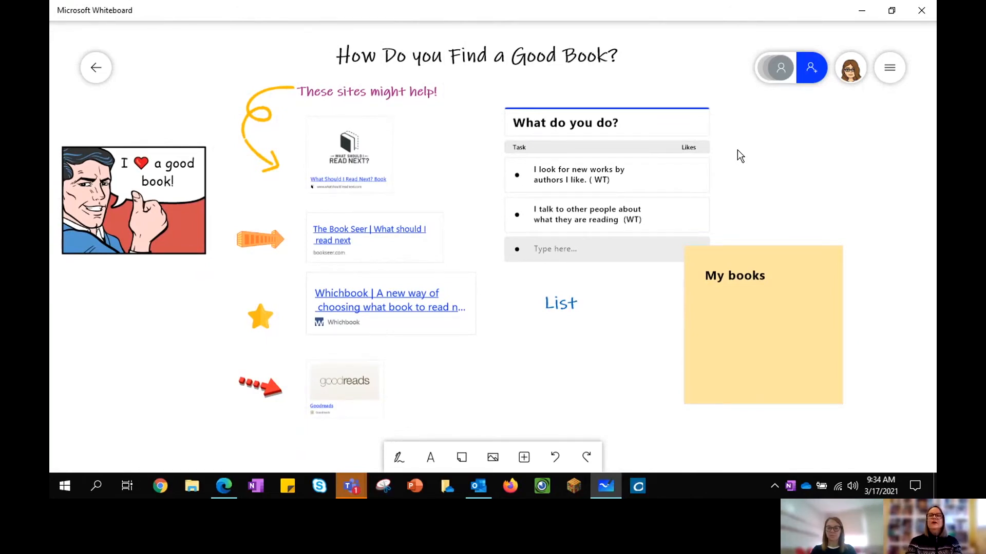
Step: Search for a colleague by their e-mail and add them to the board's invite list
left_click(816, 70)
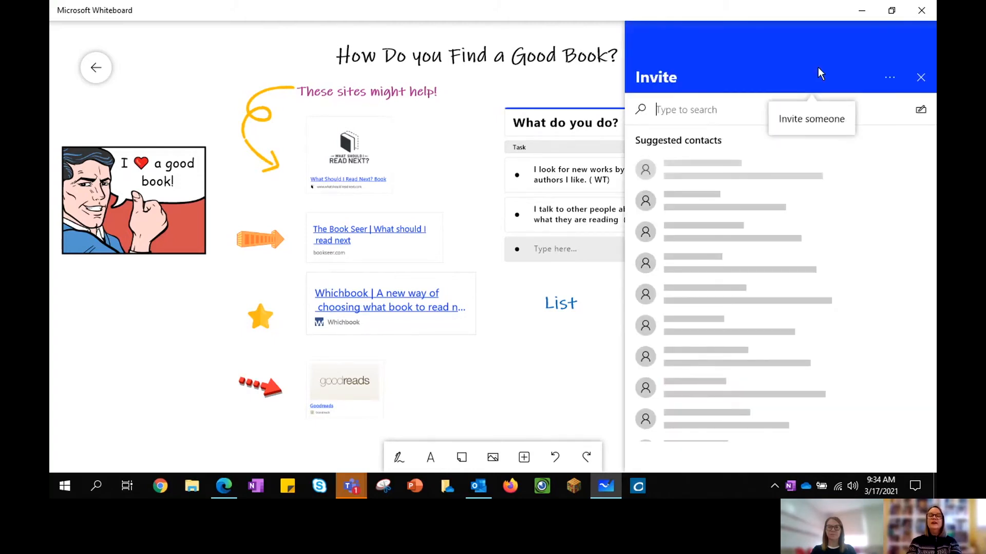
left_click(693, 109)
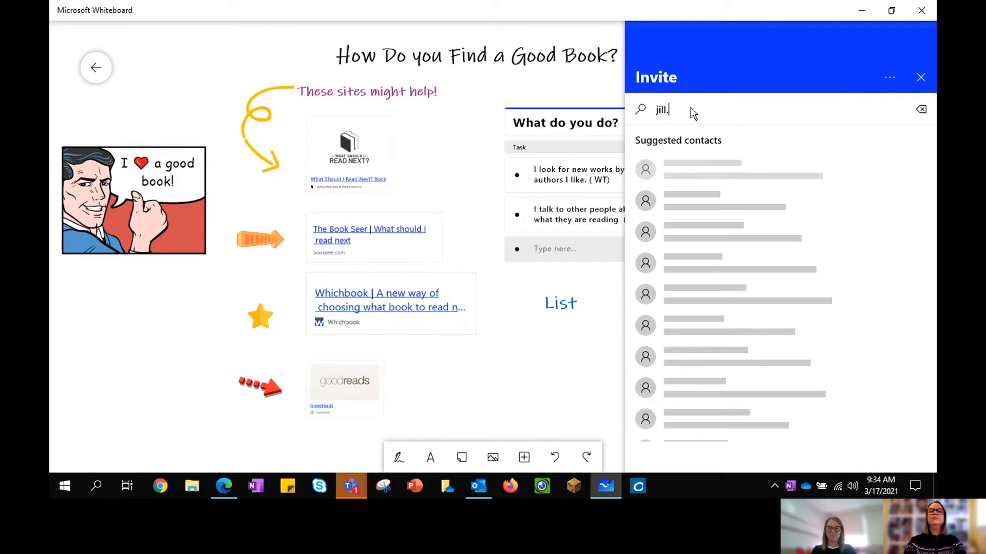
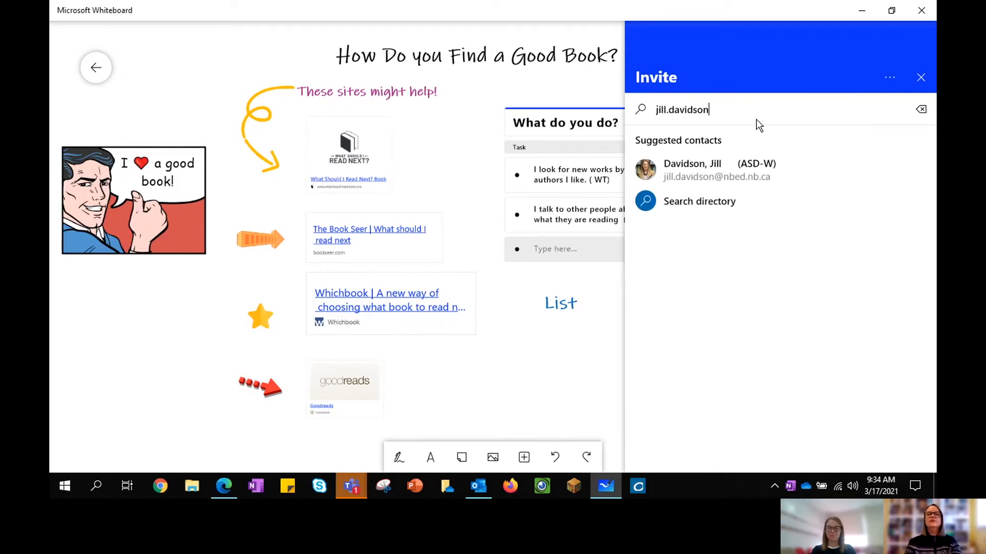
left_click(714, 171)
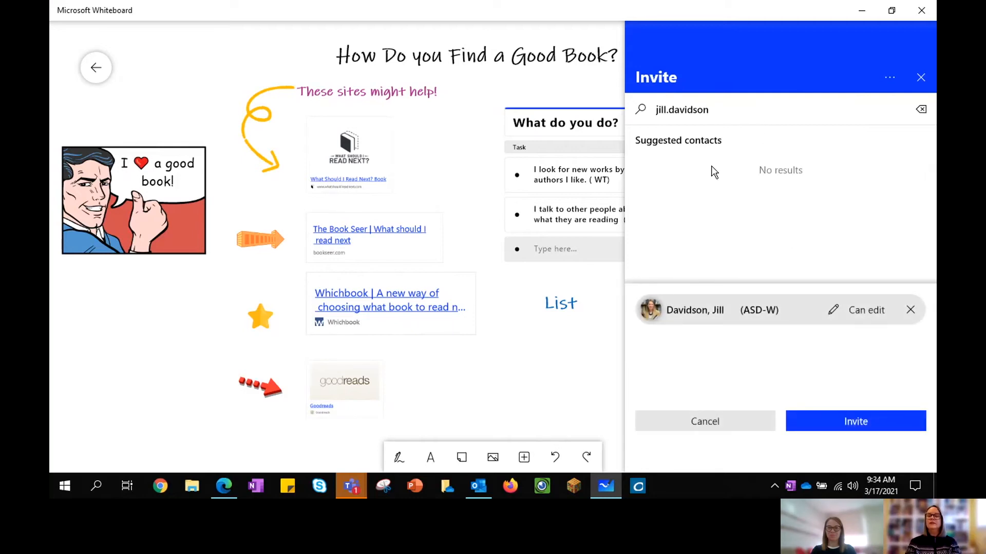
Step: Set the invitee's permission to Can edit after trying Read-only, then close the panel
left_click(849, 313)
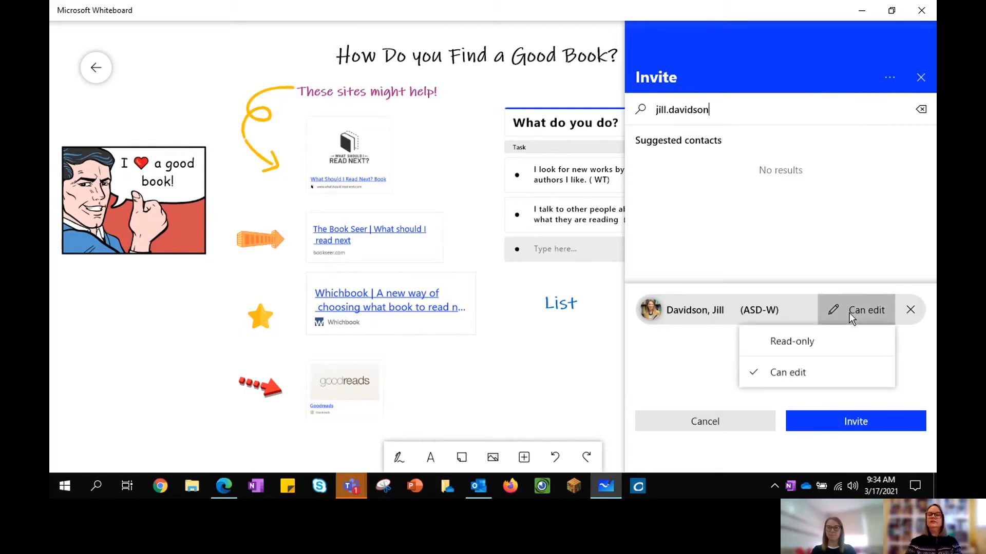
left_click(799, 340)
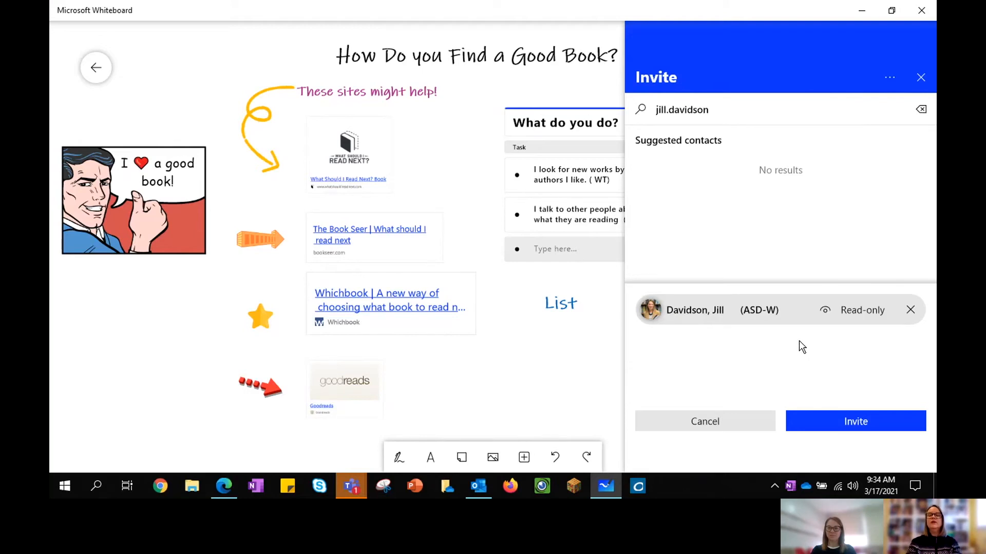
left_click(864, 310)
left_click(788, 373)
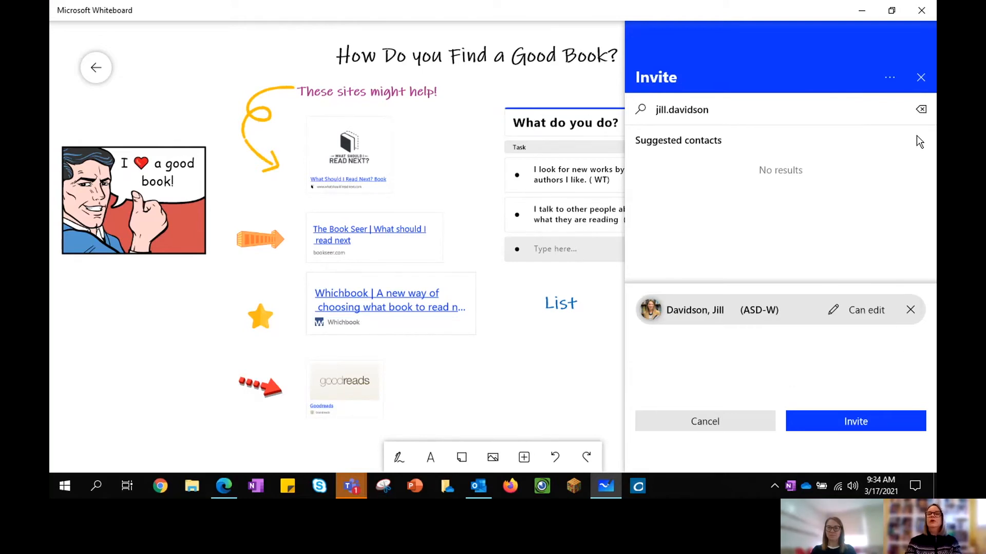
left_click(922, 79)
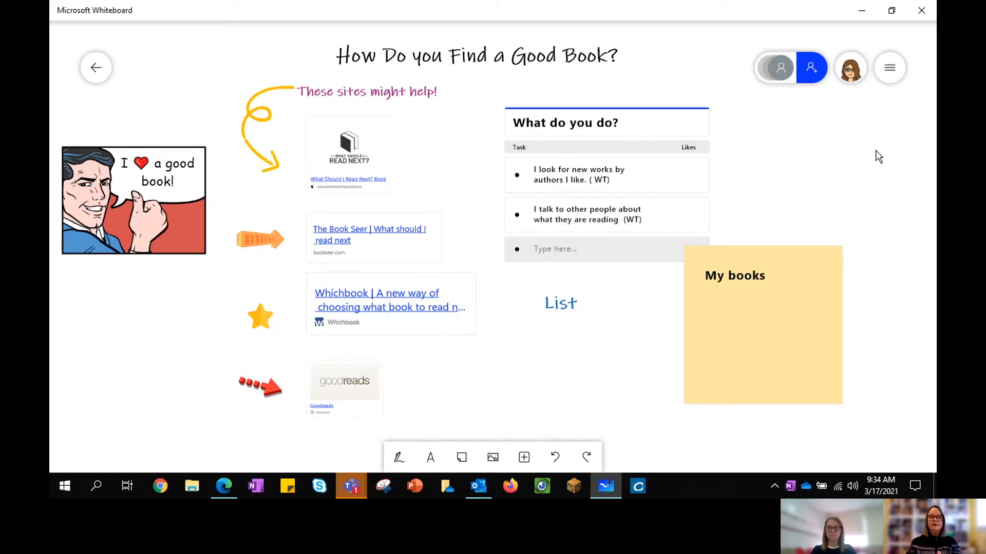
Step: Create a web sharing link for the board, copy it, and close the panel
left_click(812, 72)
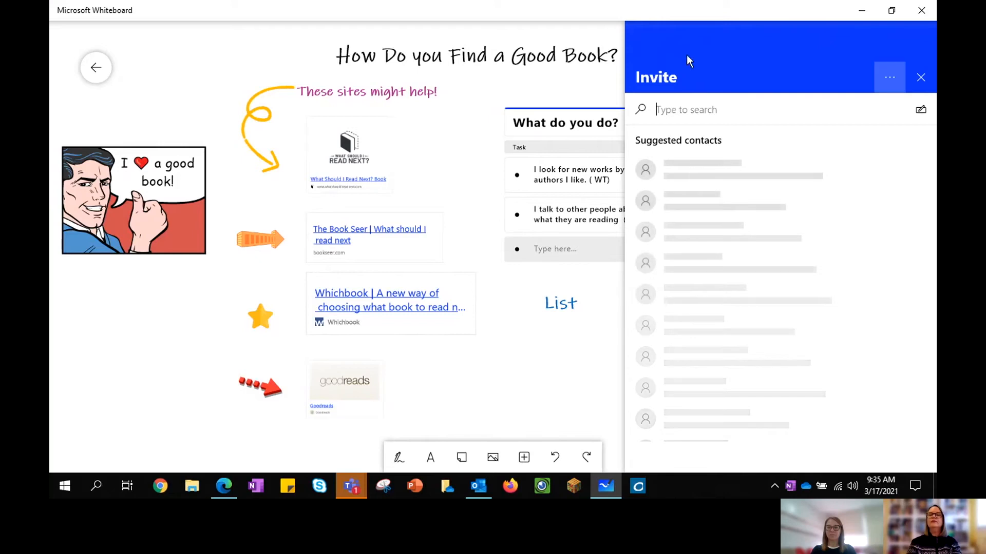
left_click(889, 77)
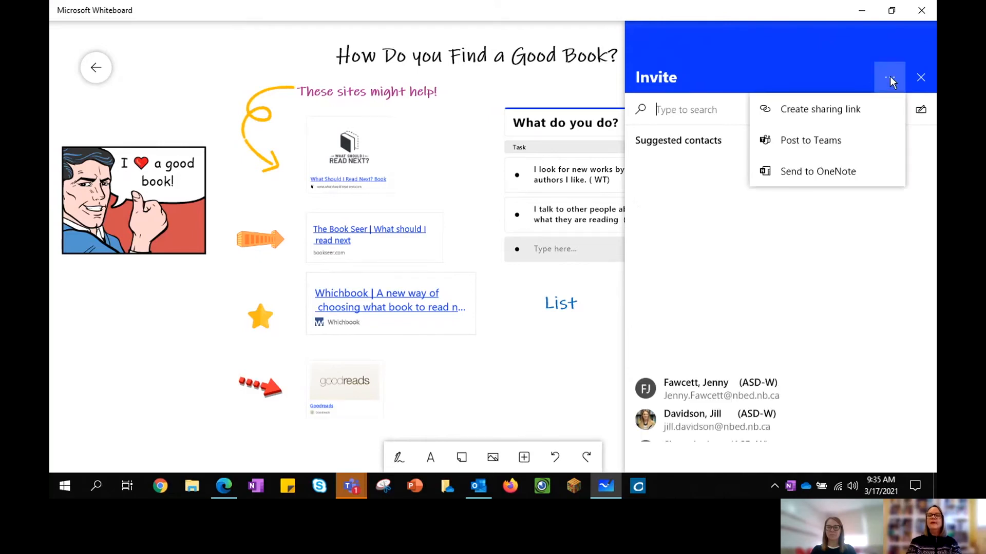
left_click(816, 110)
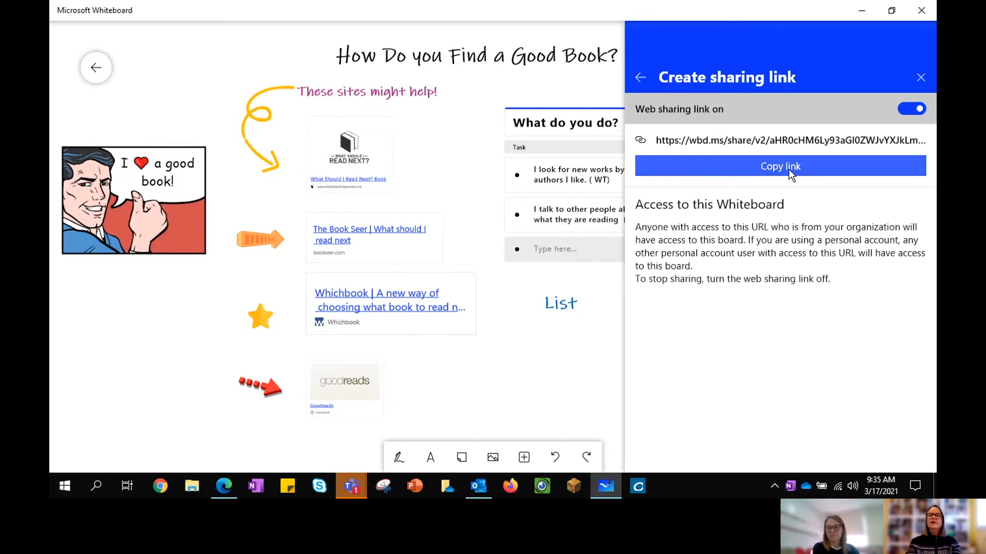
left_click(757, 168)
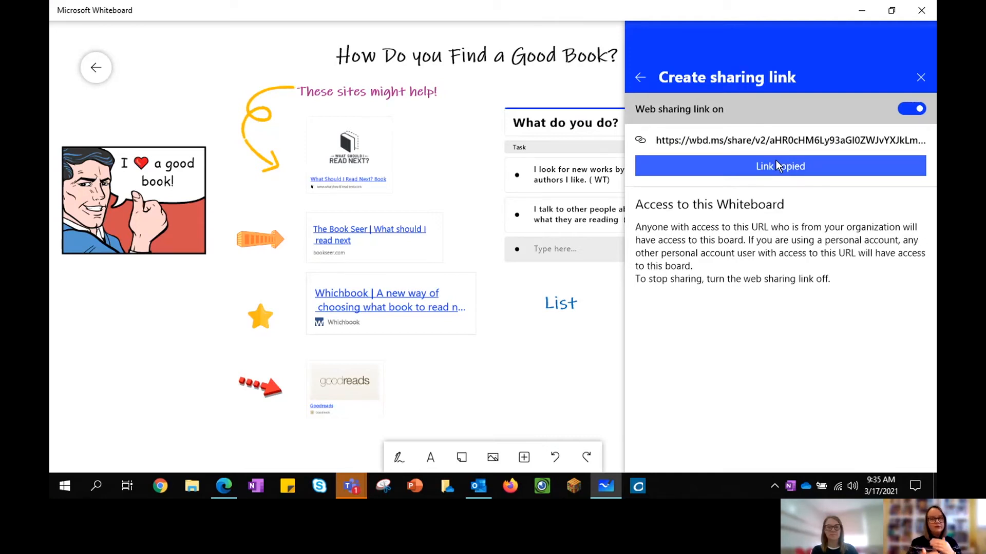
left_click(920, 77)
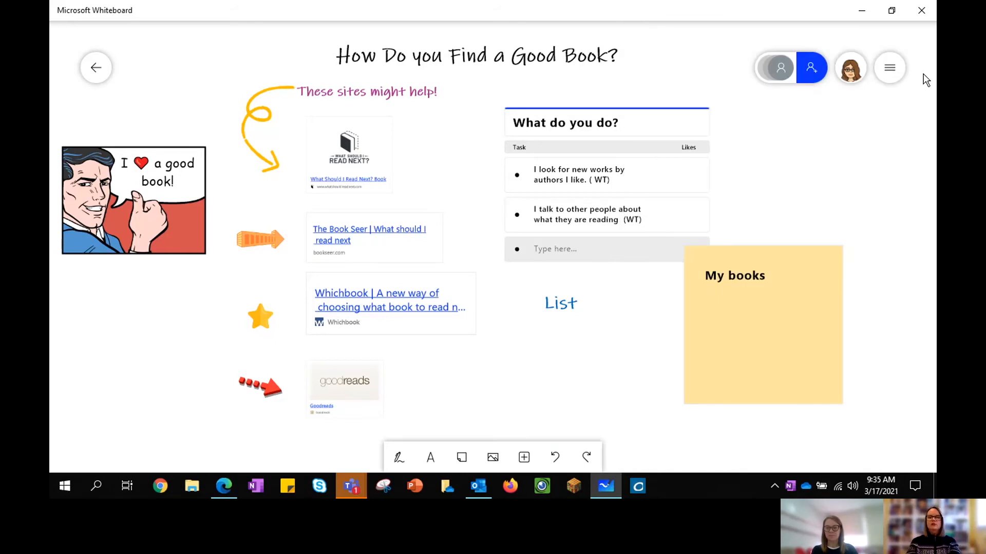
left_click(99, 65)
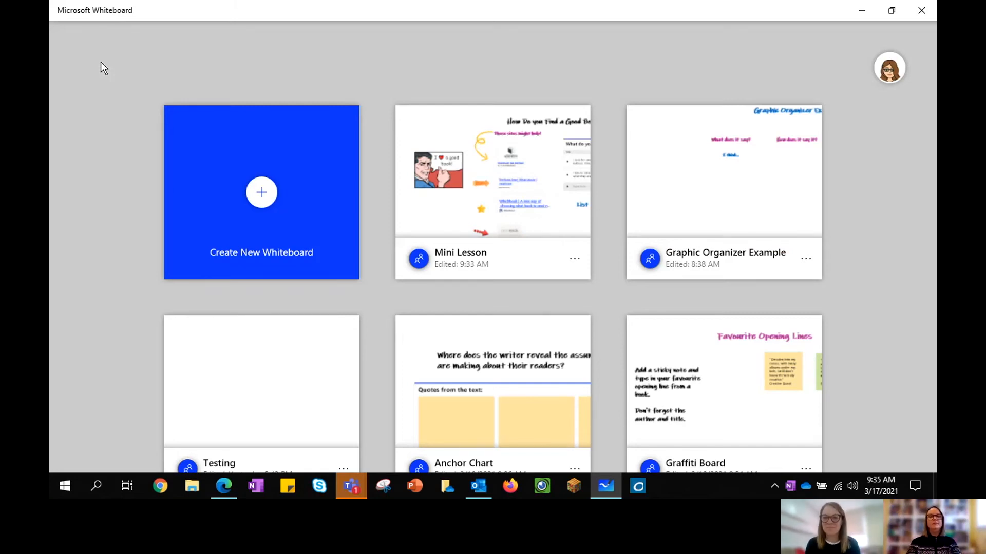
left_click(439, 142)
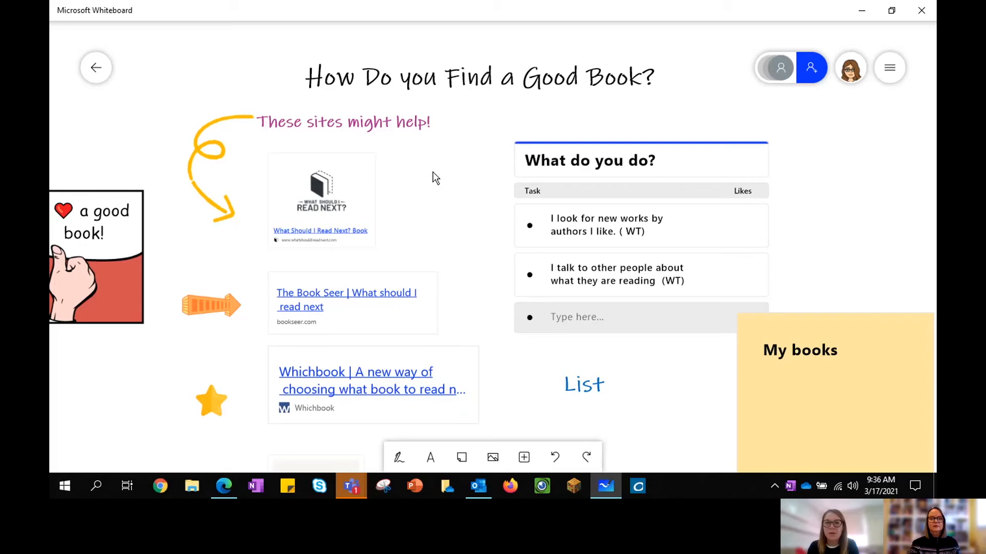
left_click_drag(180, 91, 211, 82)
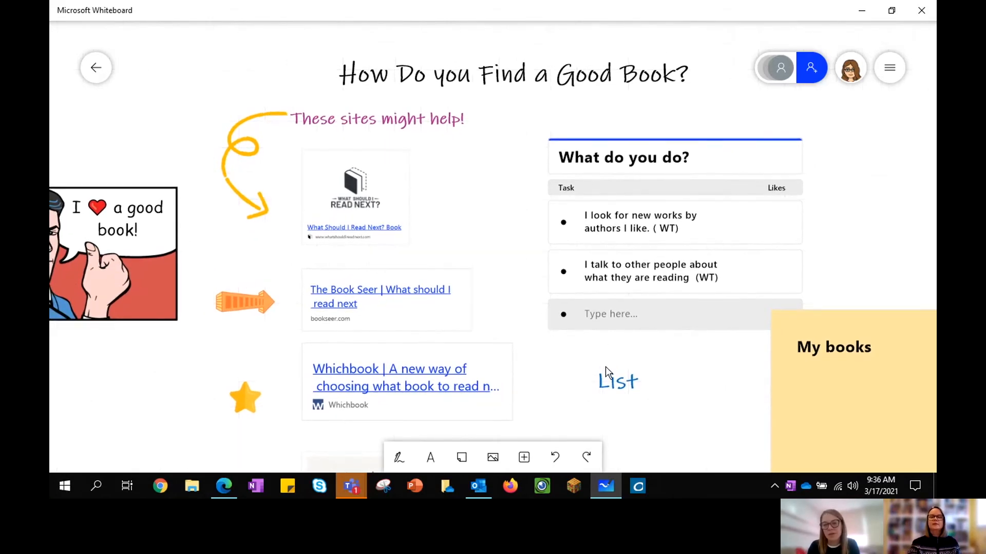
Step: Delete the handwritten List ink and click the list's Type here row
left_click(628, 380)
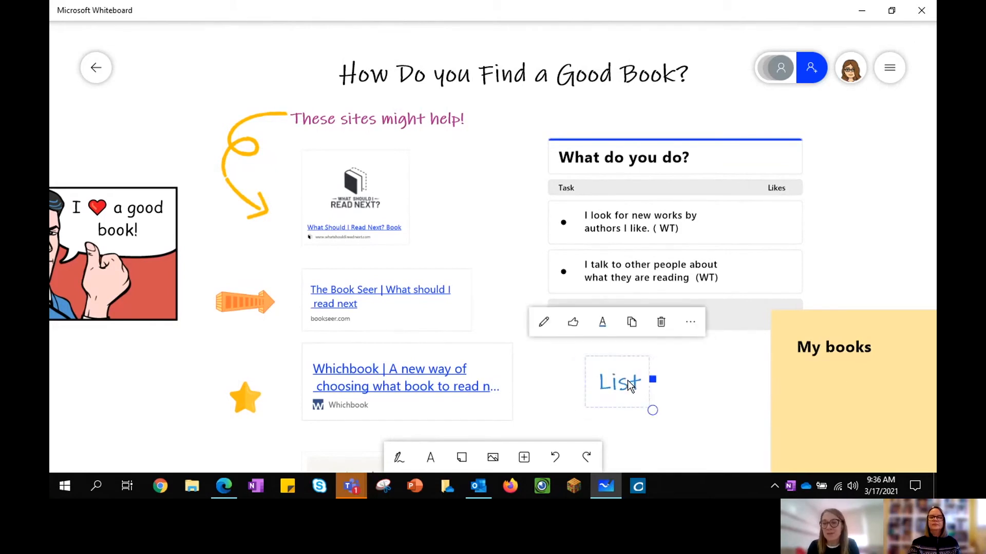
left_click(668, 325)
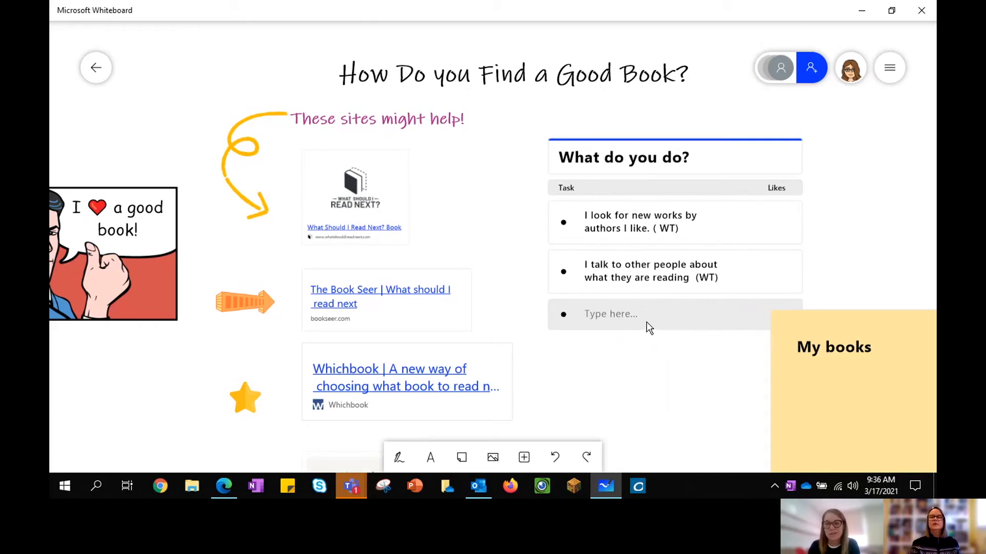
left_click(611, 323)
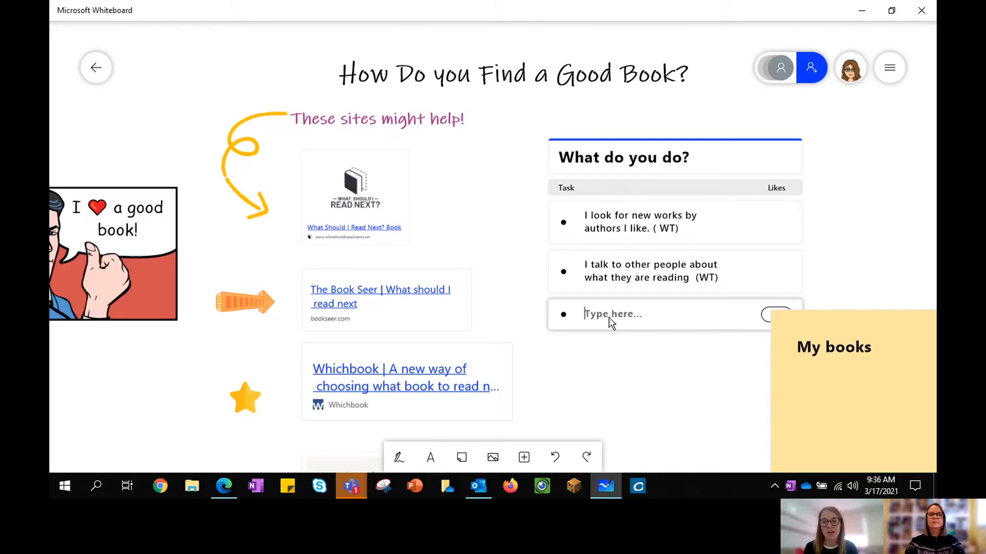
Step: Return to the board gallery and open the HS Mini-Lesson board
left_click(96, 68)
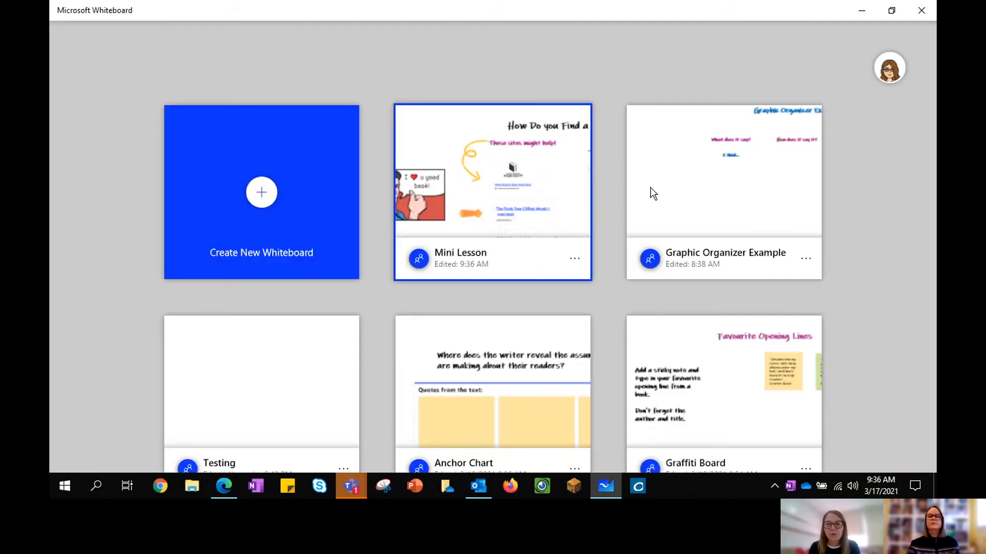
scroll(842, 241, "down", 2)
scroll(824, 202, "down", 5)
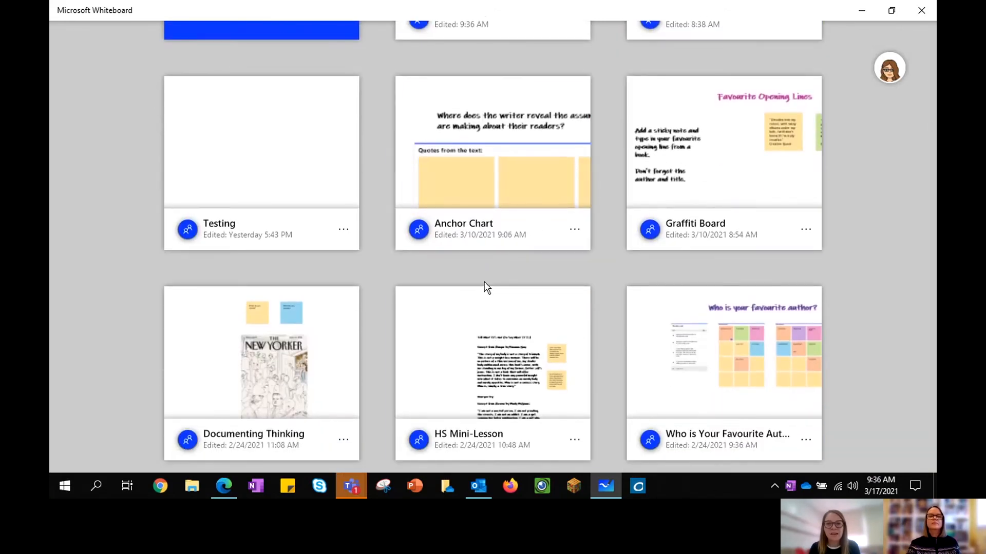
left_click(477, 325)
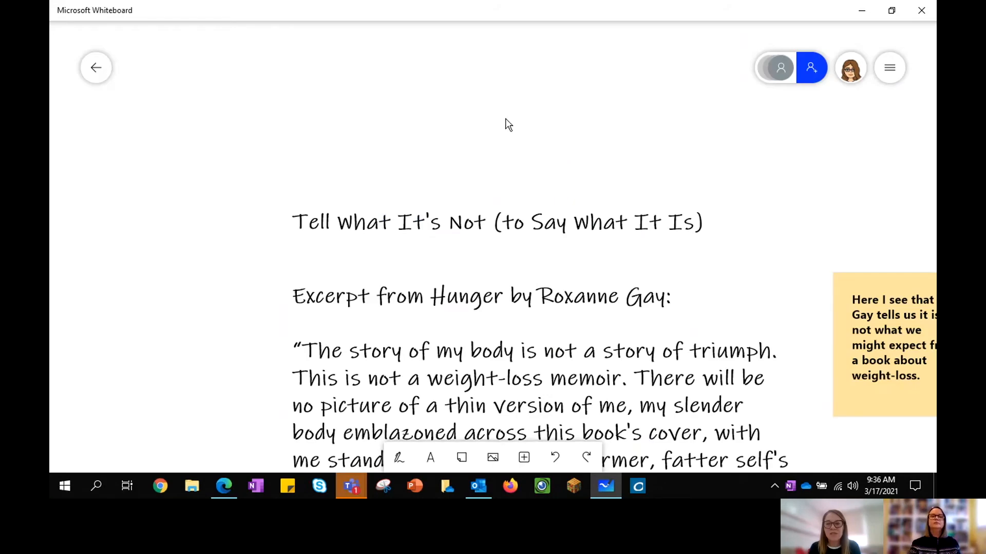
Step: Pan and zoom the HS Mini-Lesson board to frame the Heroine excerpt
left_click_drag(528, 144, 358, 78)
left_click_drag(317, 103, 310, 59)
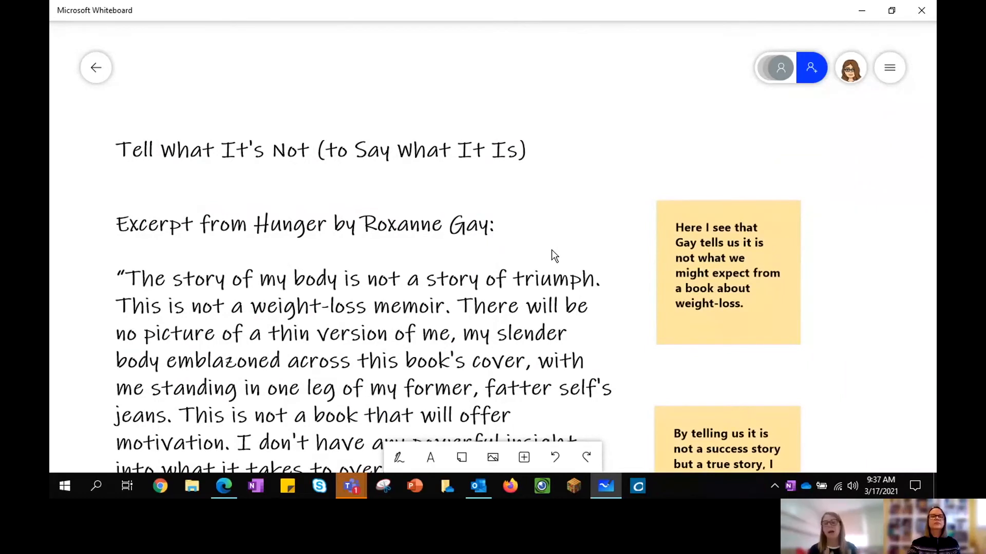
scroll(551, 249, "down", 3)
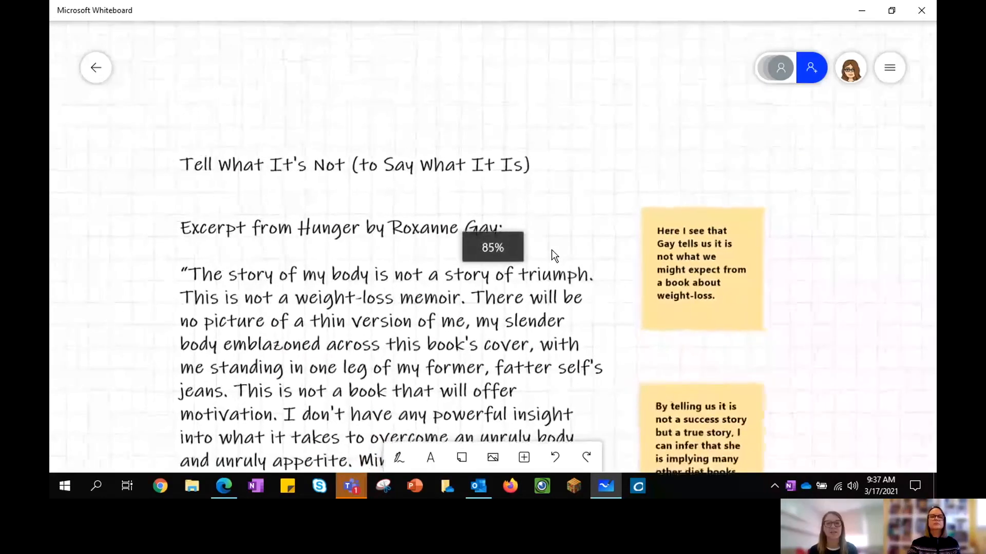
scroll(551, 249, "up", 1)
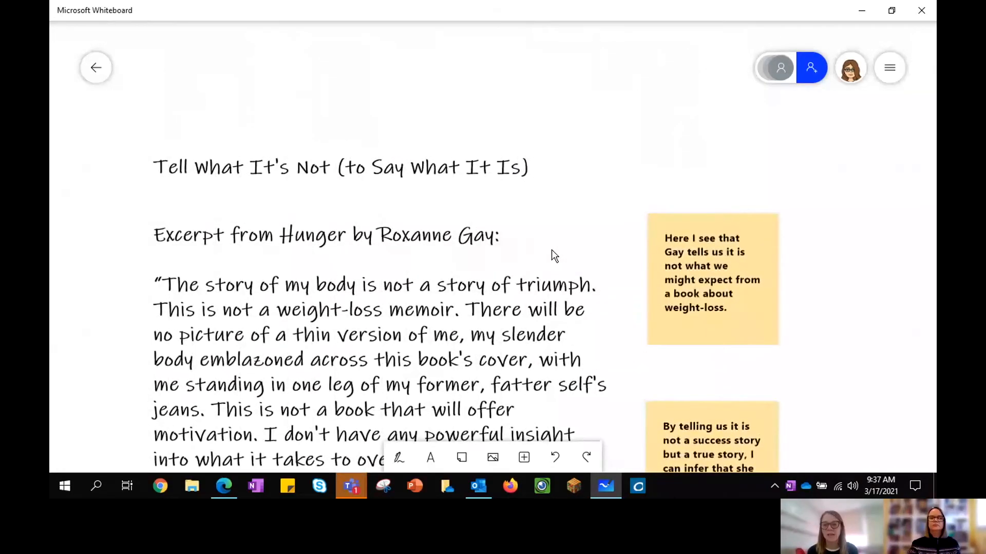
scroll(551, 250, "down", 2)
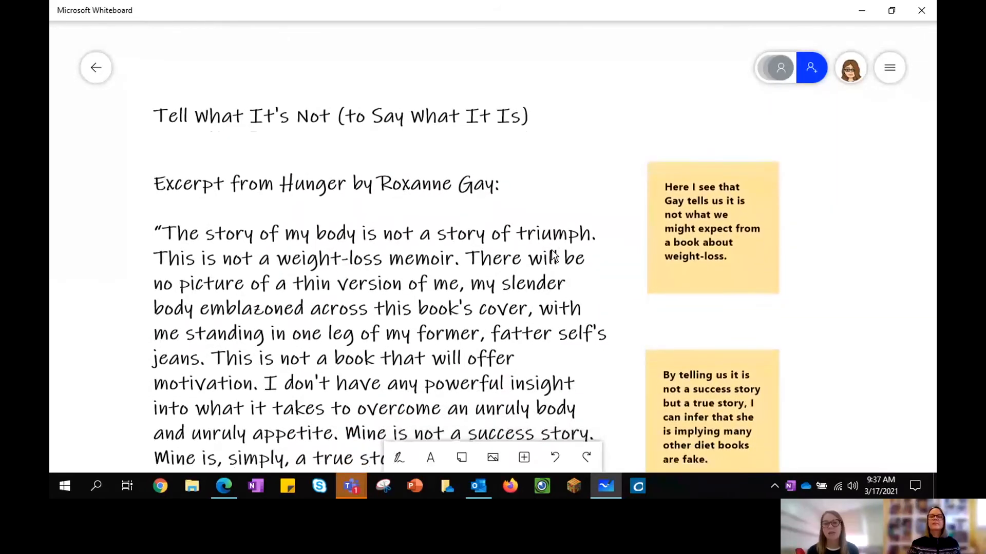
scroll(553, 254, "down", 1)
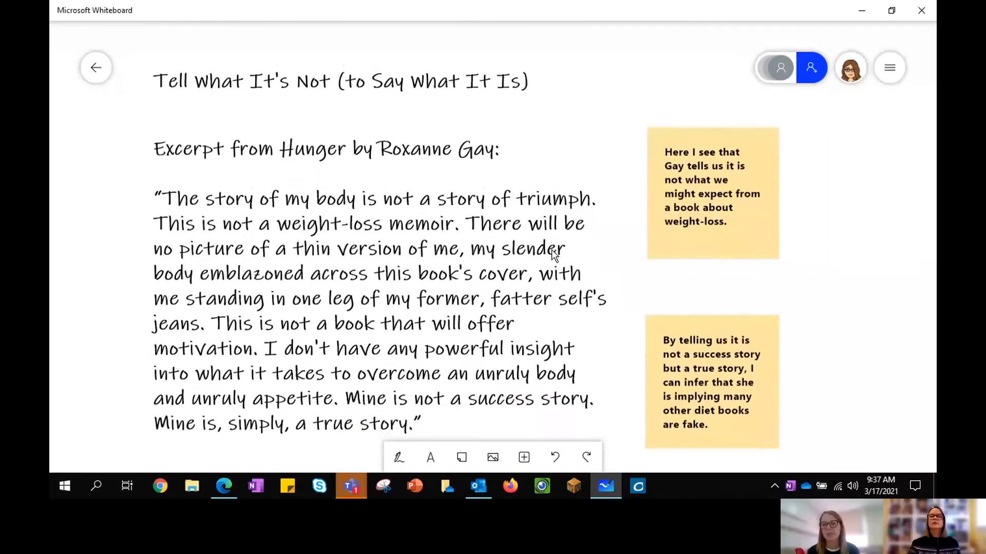
scroll(552, 252, "down", 1)
scroll(553, 255, "down", 1)
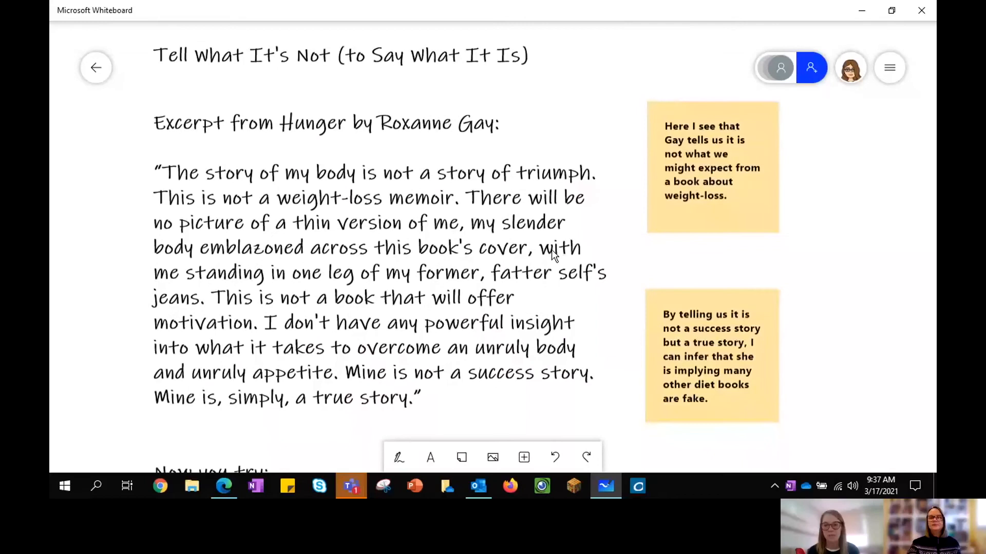
scroll(551, 249, "down", 1)
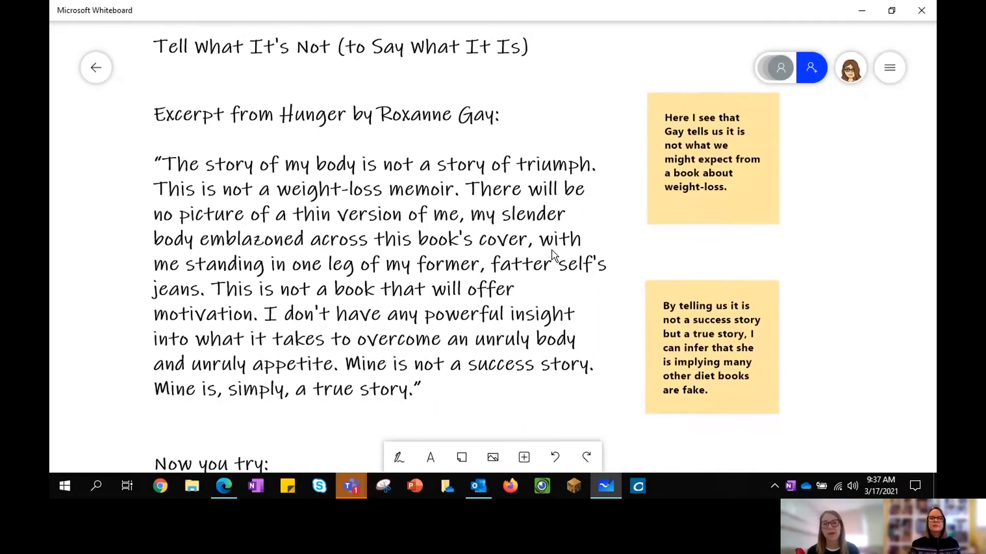
scroll(552, 251, "down", 5)
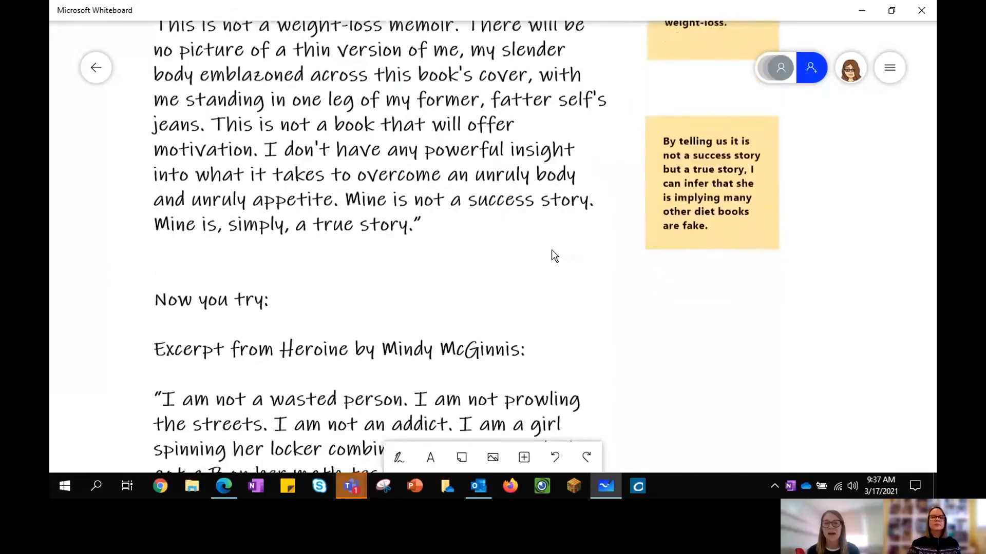
scroll(551, 249, "down", 3)
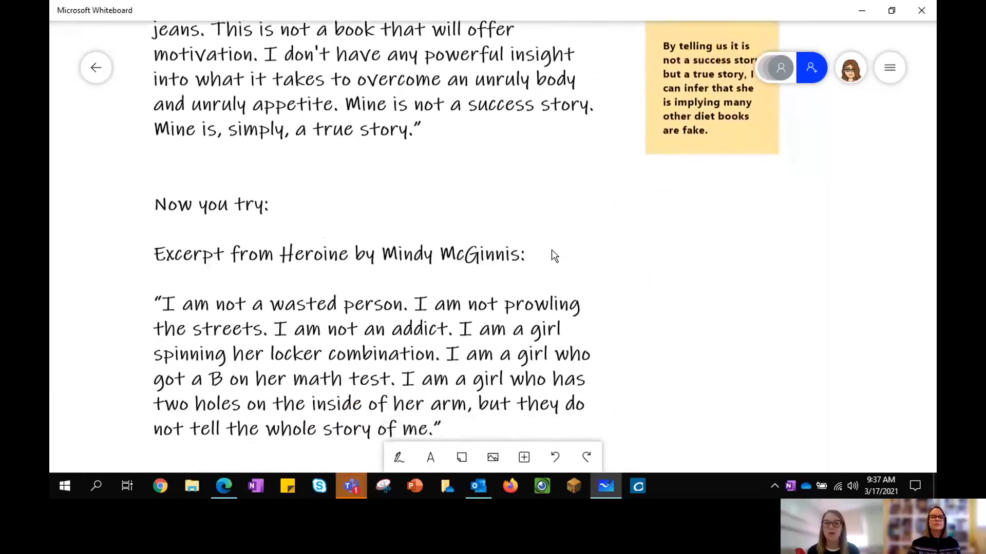
scroll(551, 249, "down", 3)
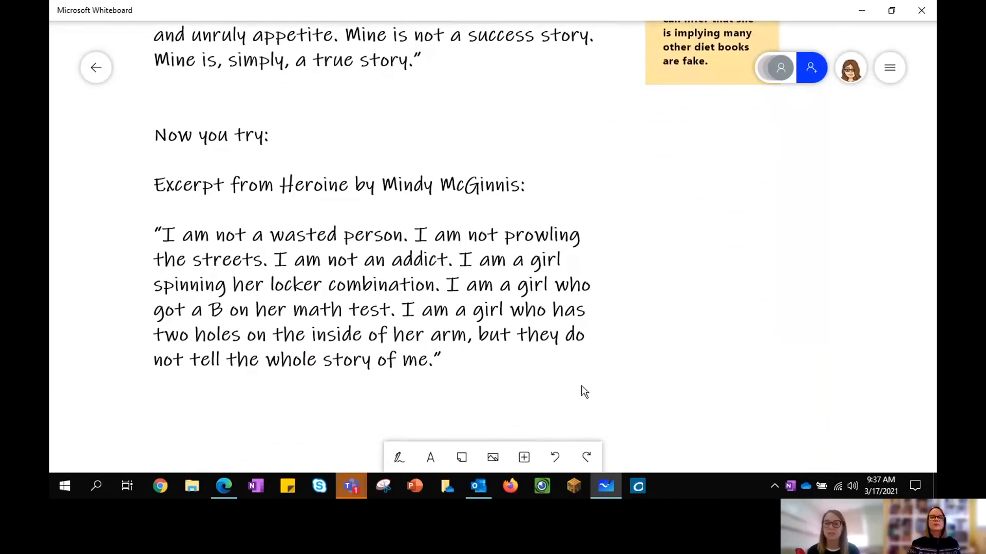
Step: Place a blank yellow sticky note beside the excerpt and go back to the gallery
left_click(461, 457)
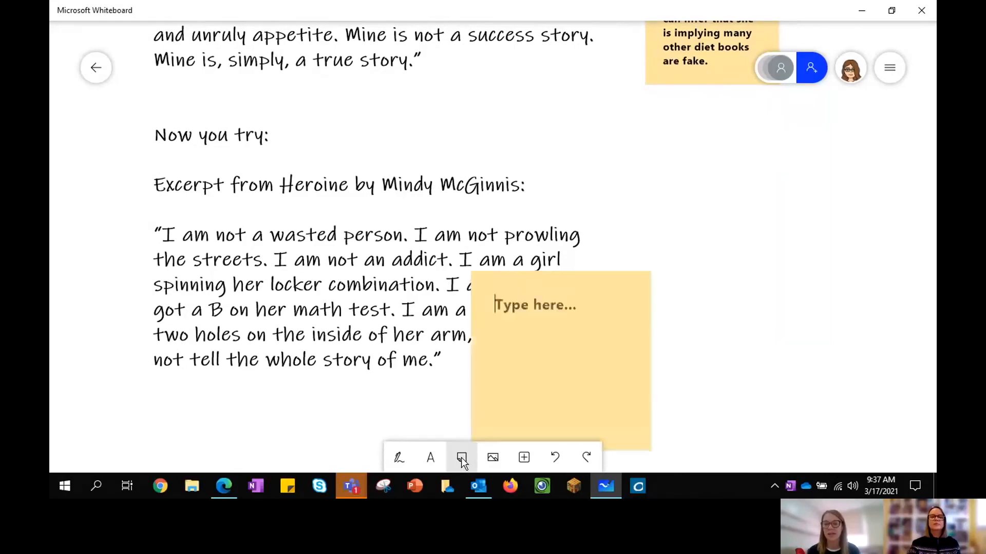
left_click_drag(602, 246, 690, 214)
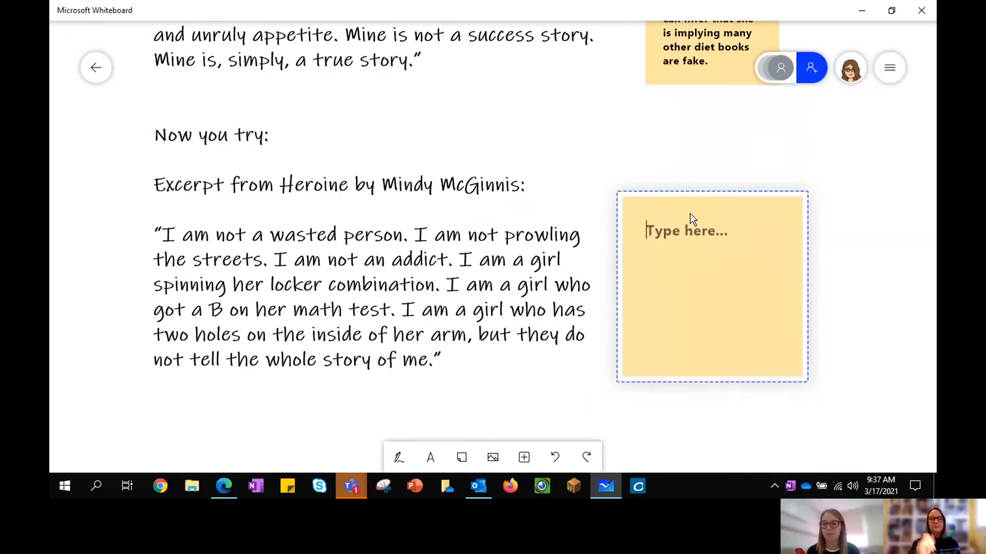
left_click(96, 70)
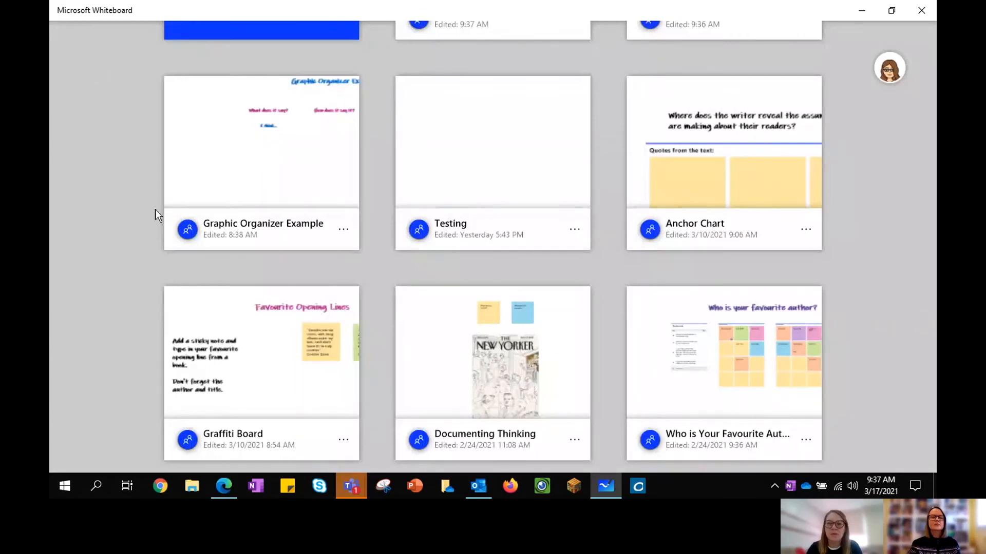
Step: Glance at the Graffiti Board, then go back and open the Anchor Chart board
left_click(241, 308)
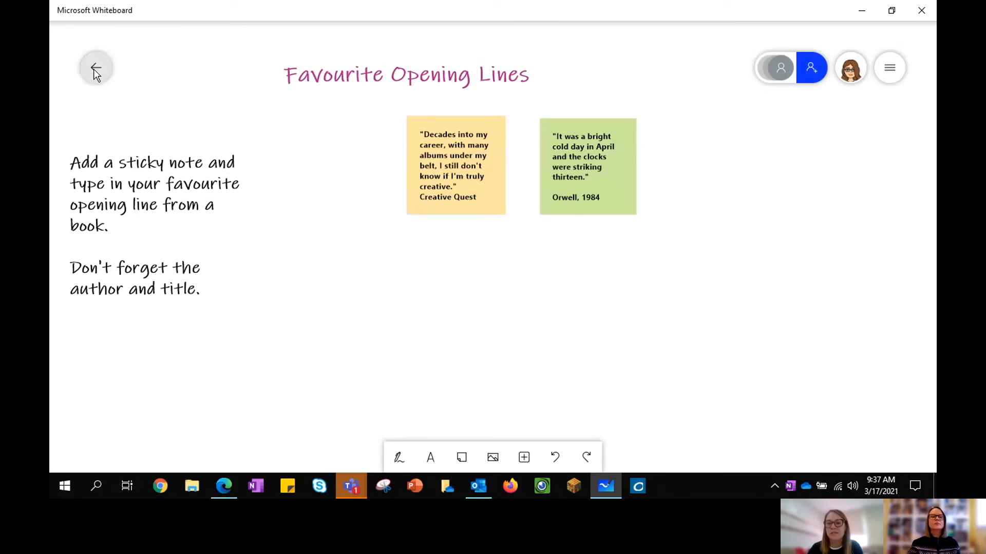
left_click(95, 68)
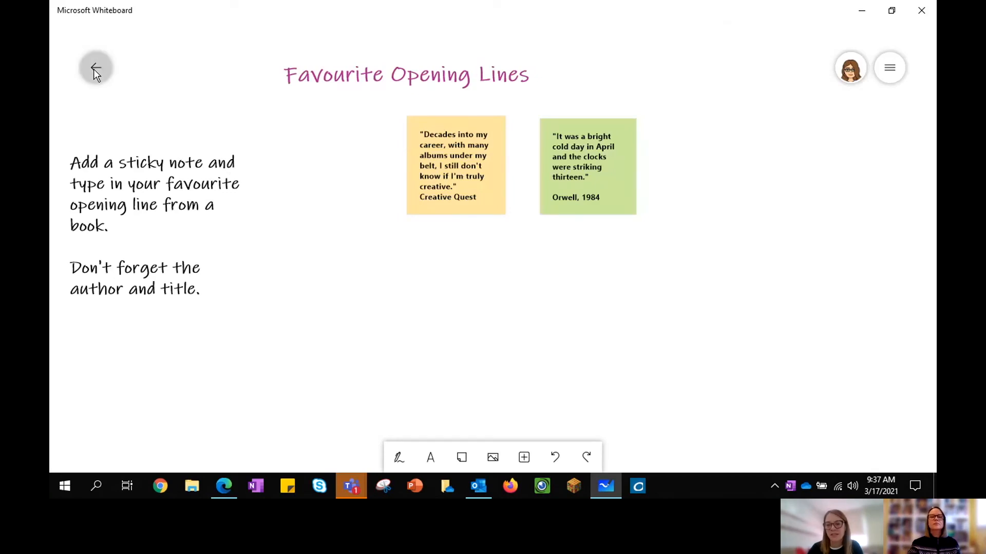
left_click(711, 110)
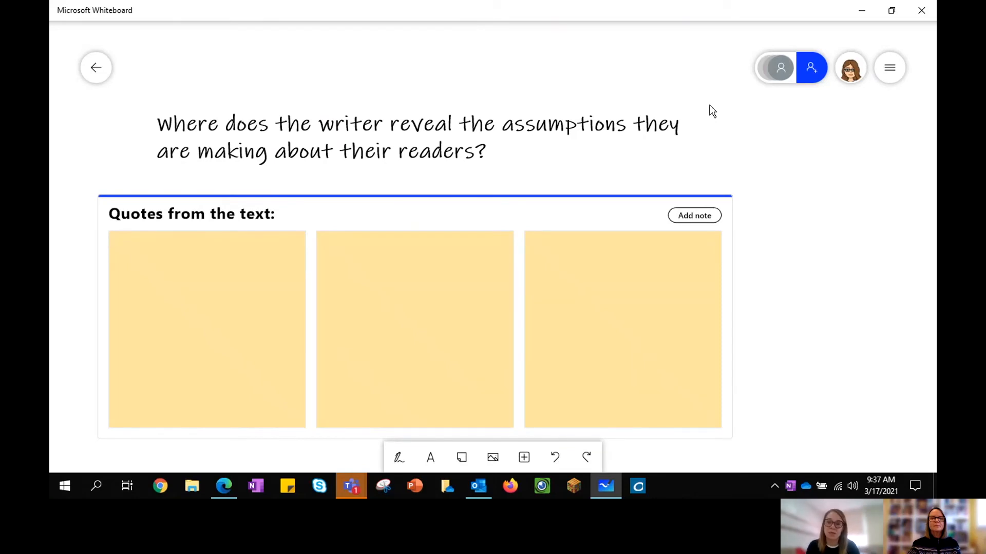
Step: Select the first empty quote note on the Anchor Chart, then return to My Whiteboards
left_click(257, 339)
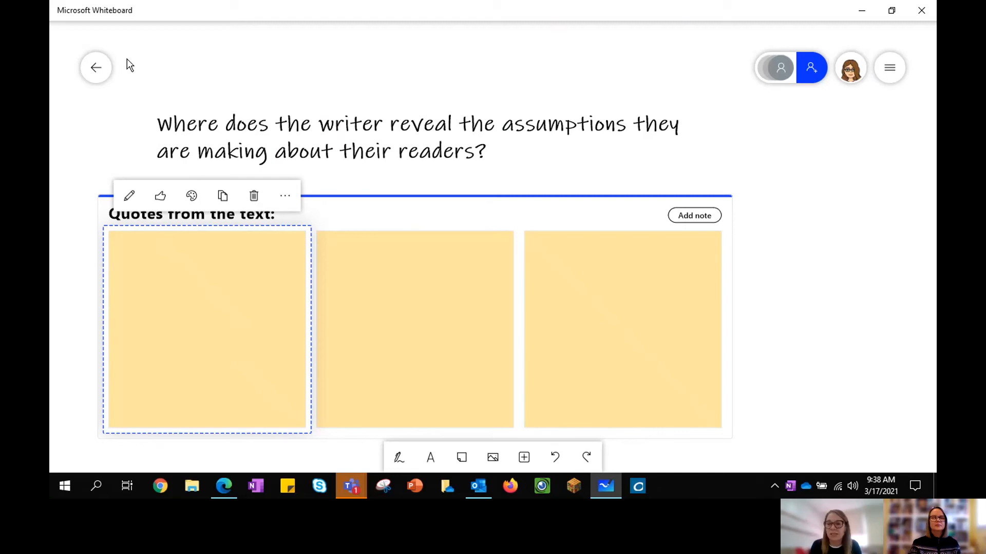
left_click(99, 70)
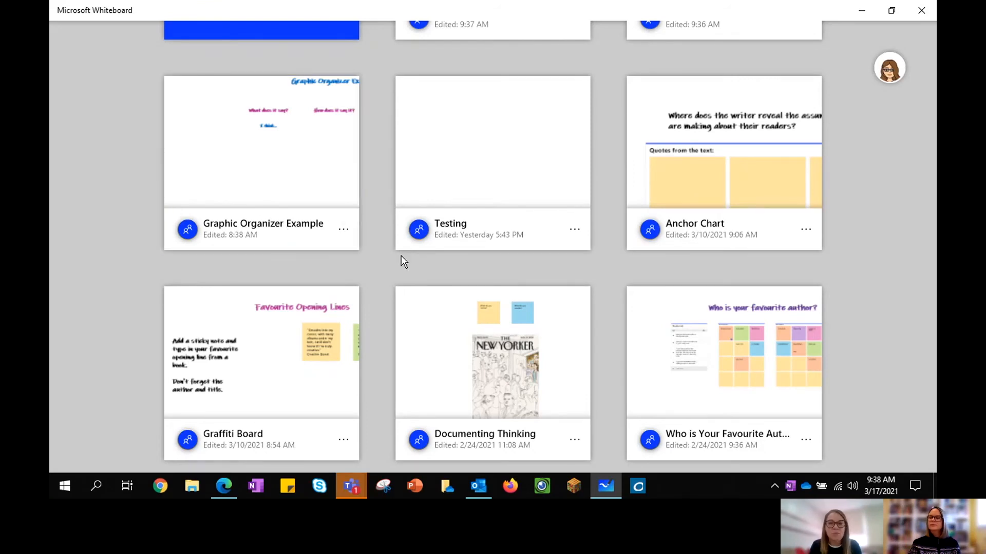
Step: Open the Documenting Thinking board and bring both prompt sticky notes into view
left_click(446, 321)
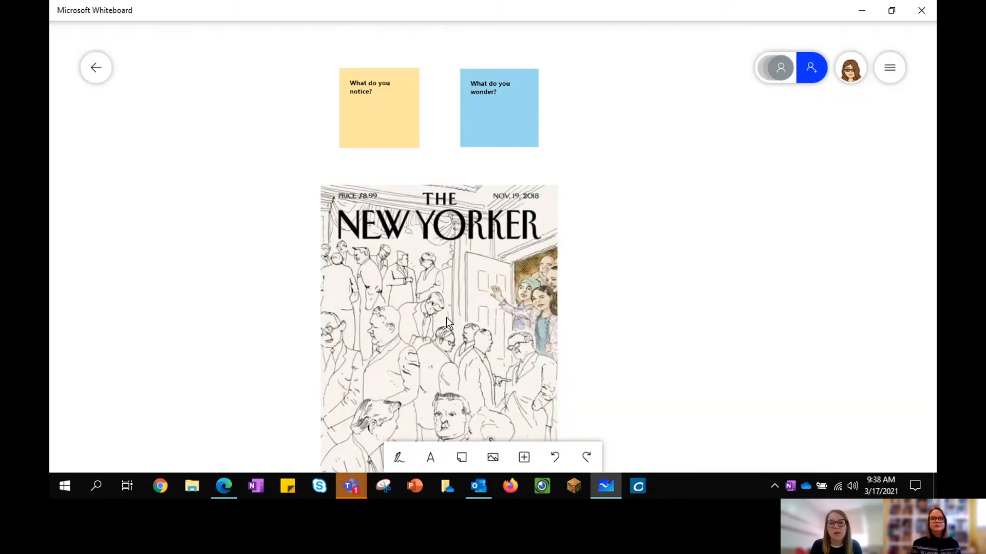
scroll(446, 321, "up", 5)
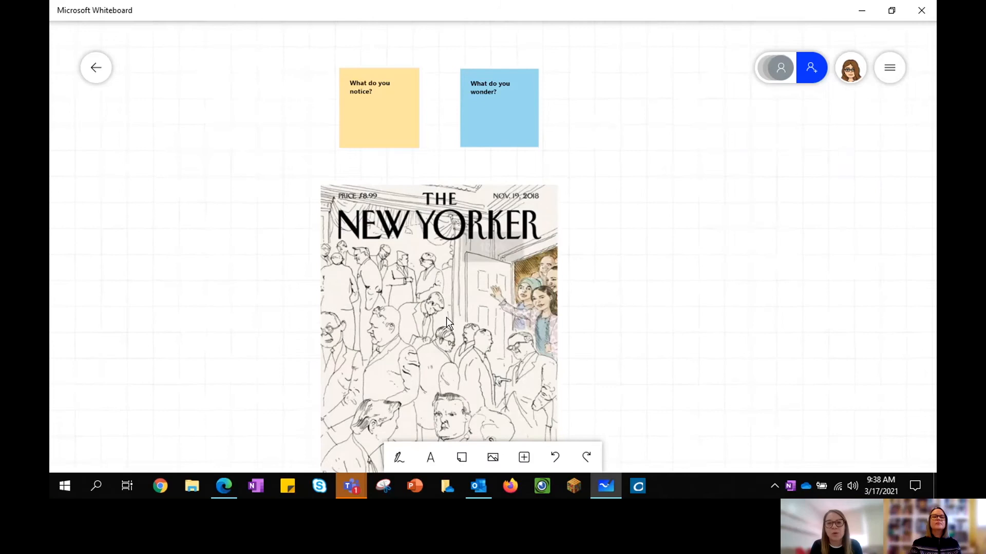
scroll(446, 320, "up", 3)
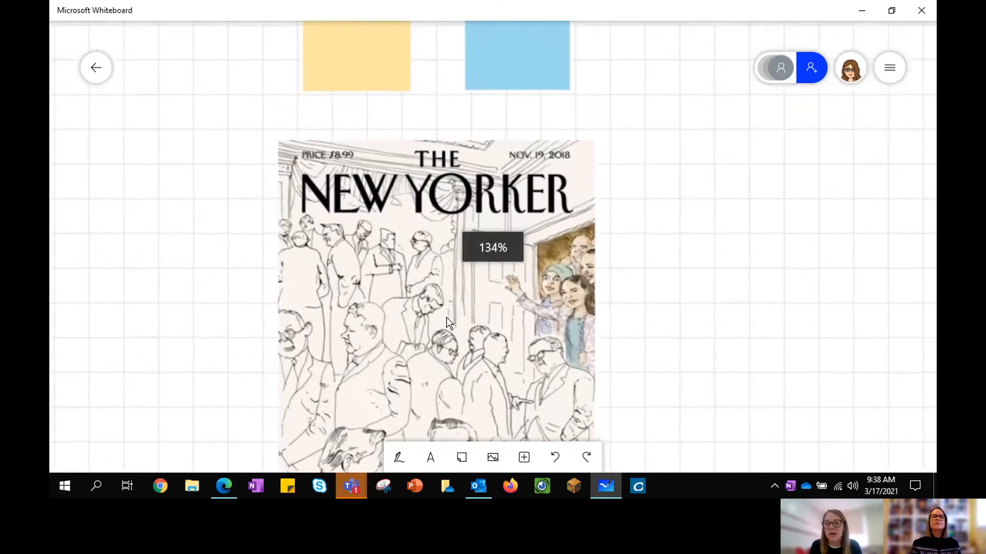
left_click_drag(651, 165, 657, 277)
Step: Add a yellow sticky note and place it right of the New Yorker cover
scroll(657, 278, "up", 1)
scroll(657, 284, "up", 1)
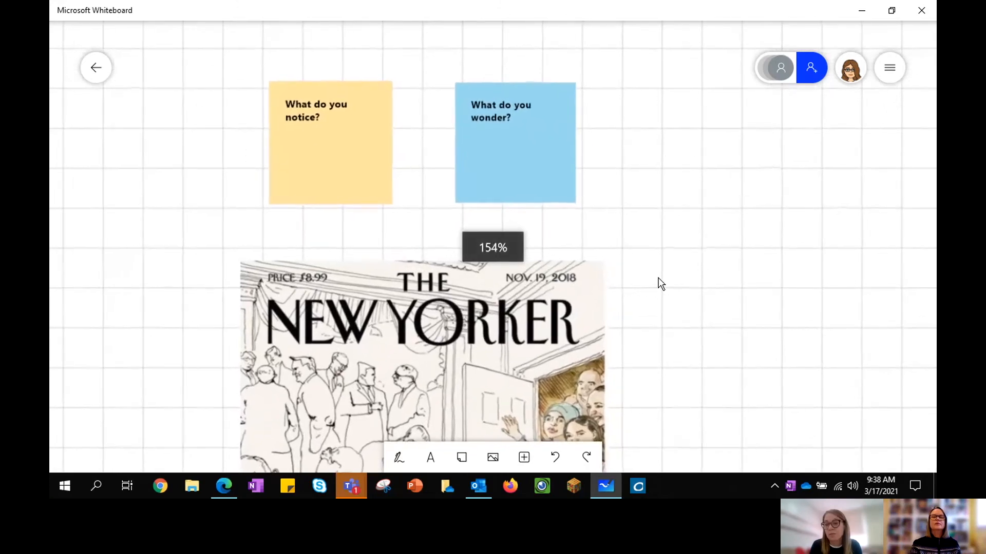
left_click(466, 460)
left_click_drag(645, 181, 787, 172)
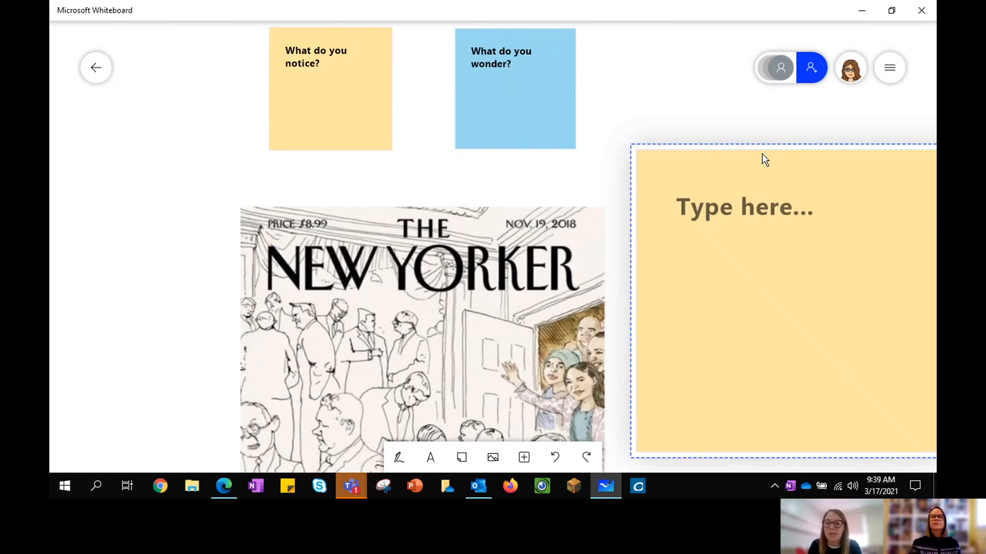
Step: Turn the new note blue, shrink it beside the New Yorker cover, and return to the gallery
left_click_drag(847, 121, 739, 126)
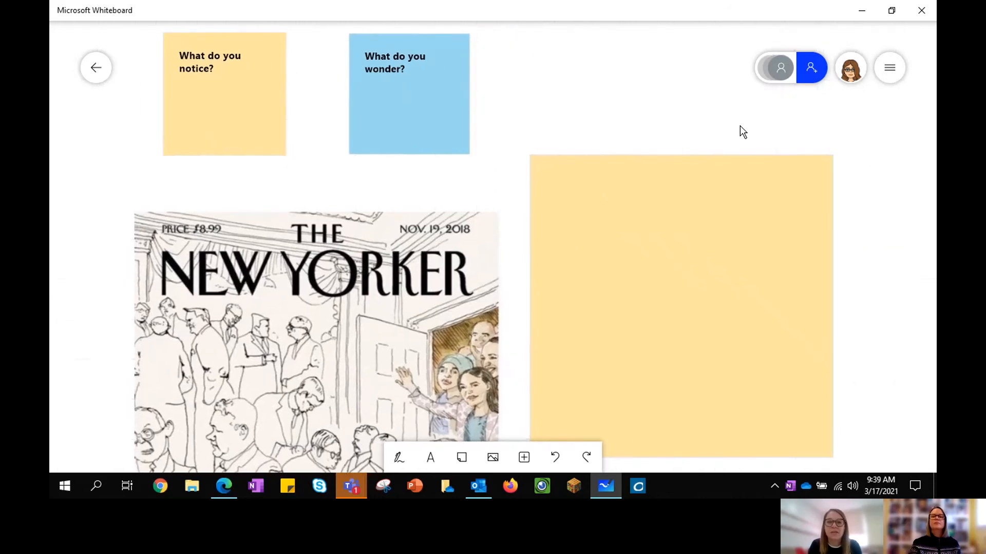
left_click(674, 193)
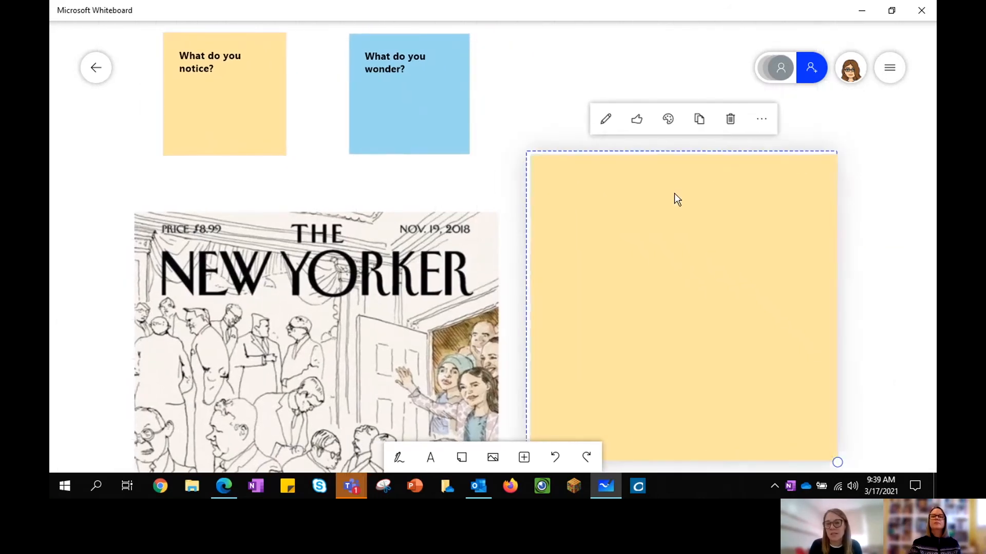
left_click(670, 116)
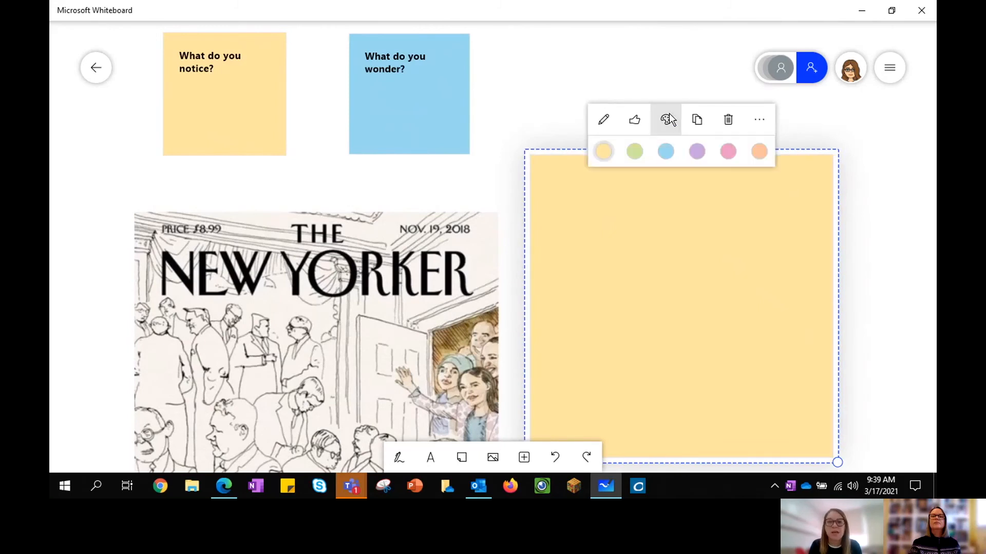
left_click(664, 151)
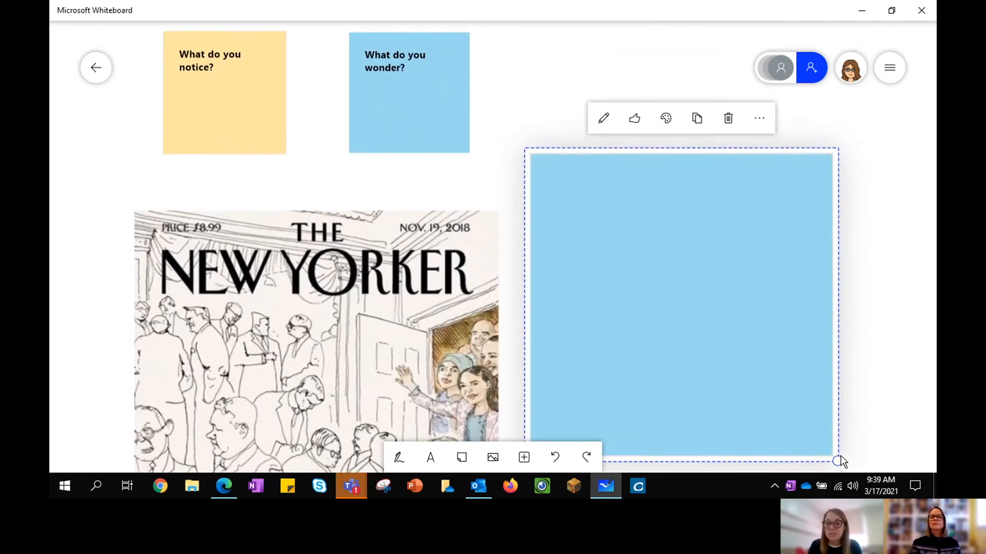
left_click_drag(836, 461, 765, 382)
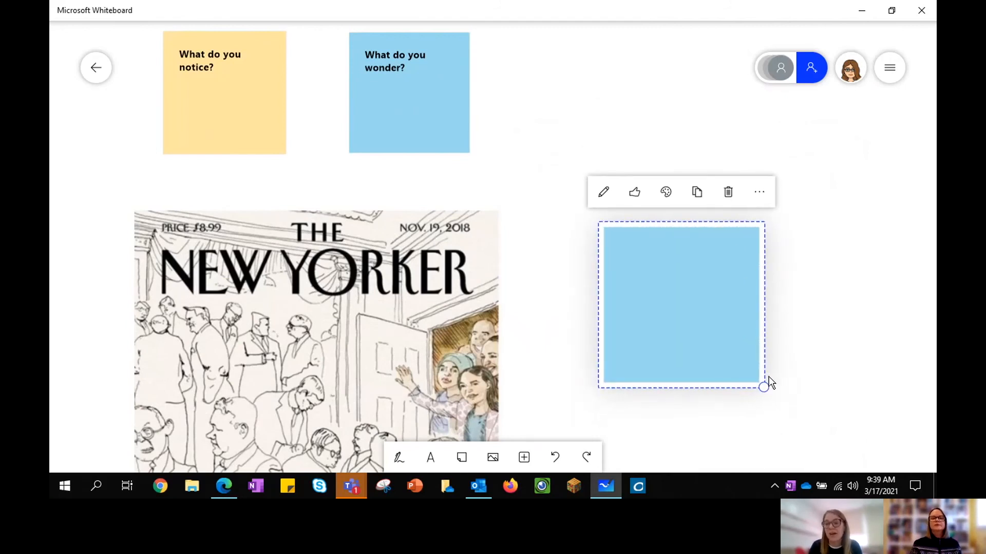
left_click(822, 304)
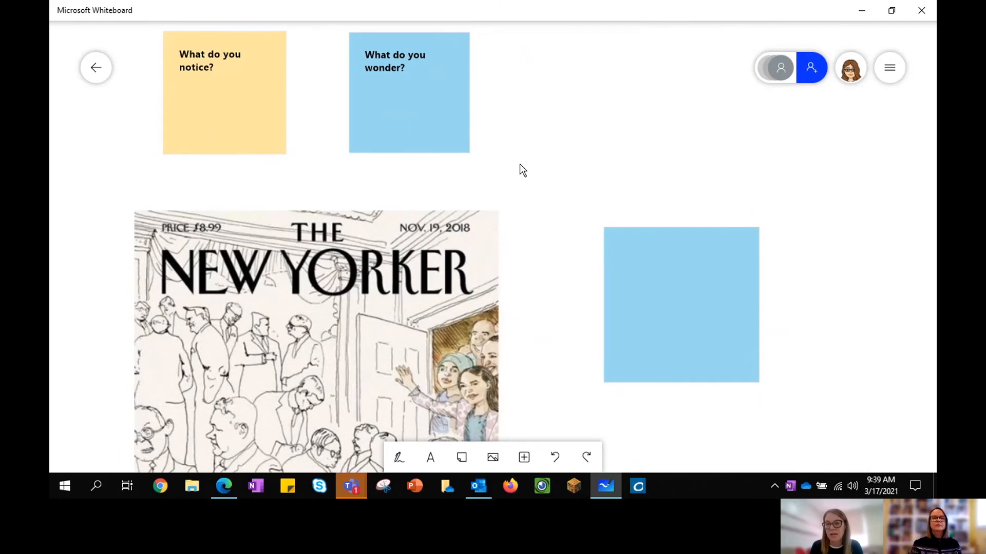
left_click(97, 69)
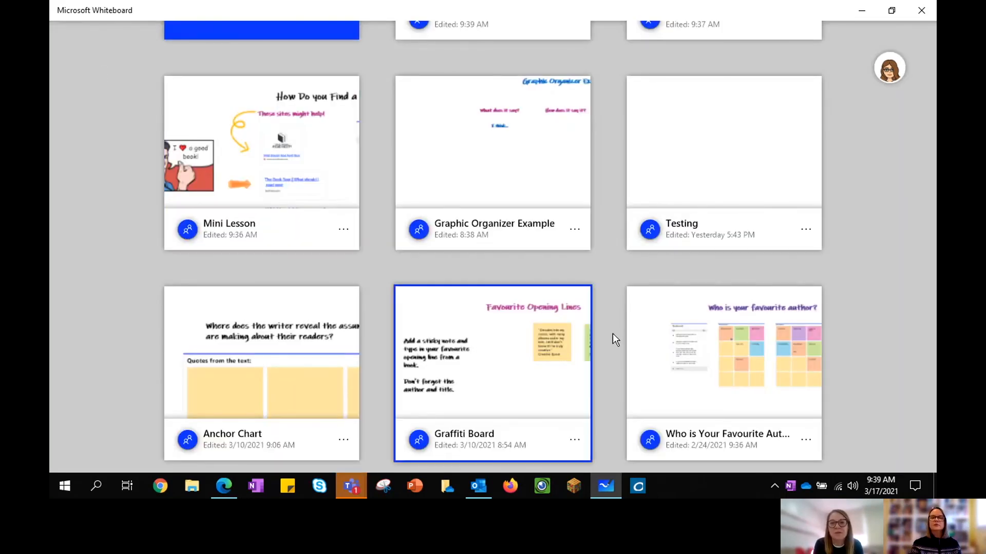
Step: Open Graphic Organizer Example and frame its heading and three column questions, including 'What does it say?'
left_click(537, 168)
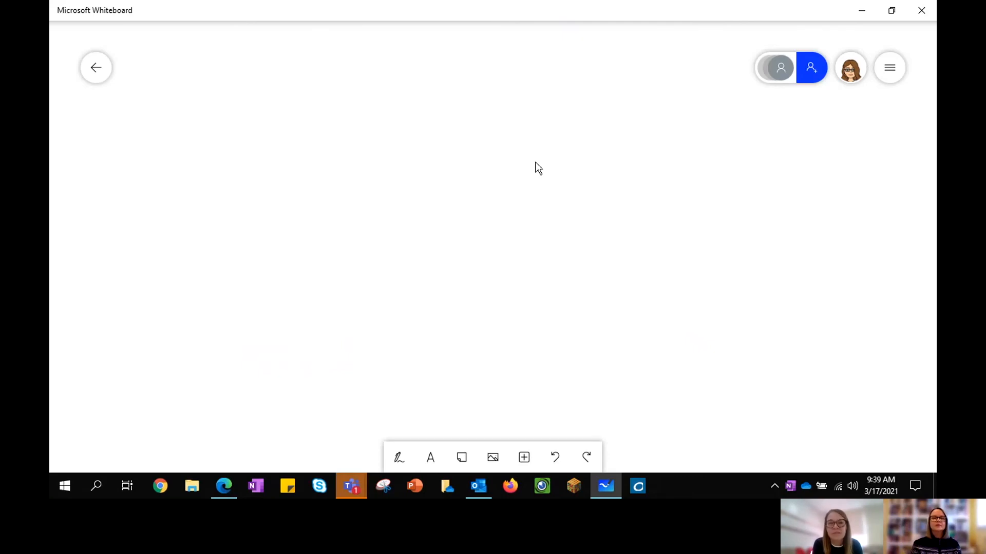
scroll(468, 173, "down", 2)
scroll(468, 173, "down", 7)
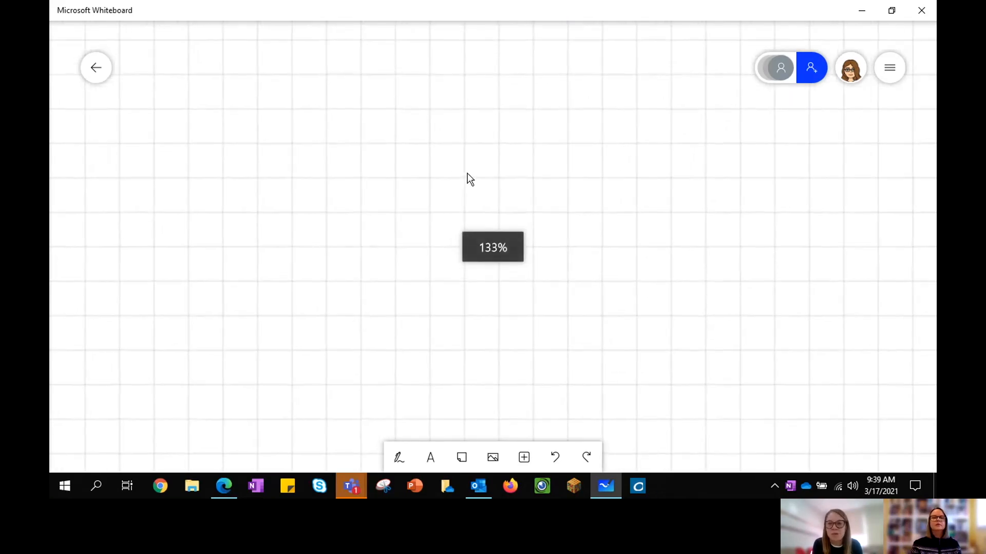
scroll(467, 174, "down", 4)
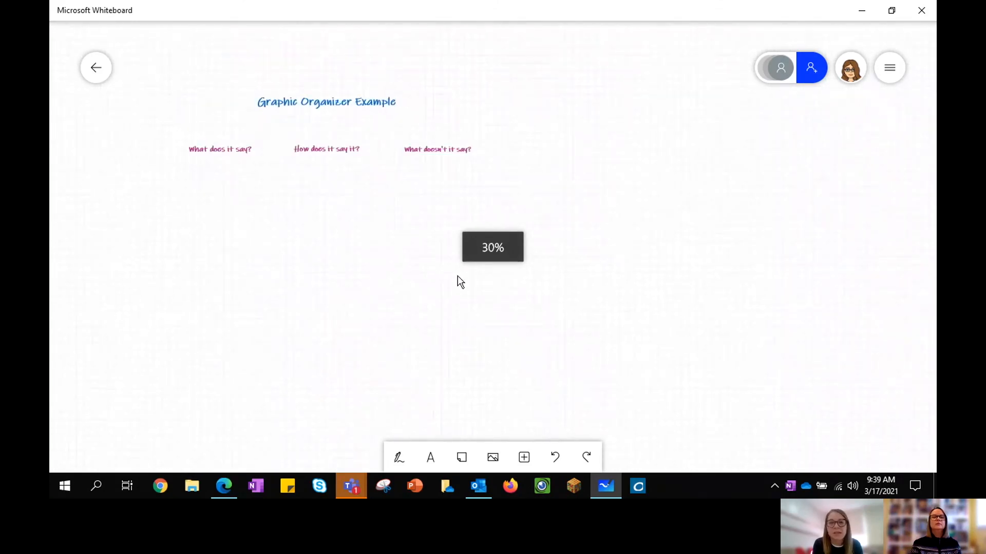
left_click_drag(309, 233, 426, 266)
scroll(426, 266, "up", 3)
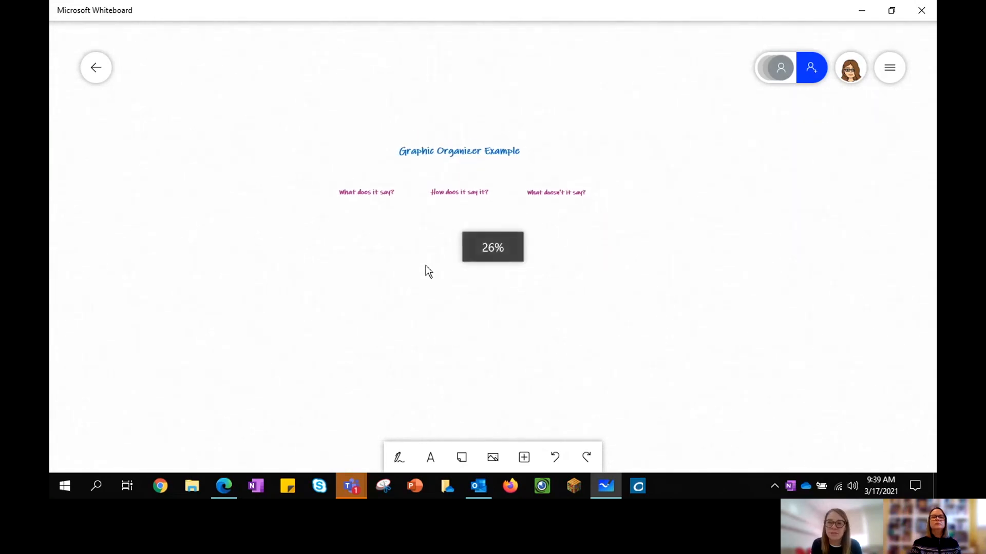
scroll(426, 266, "up", 2)
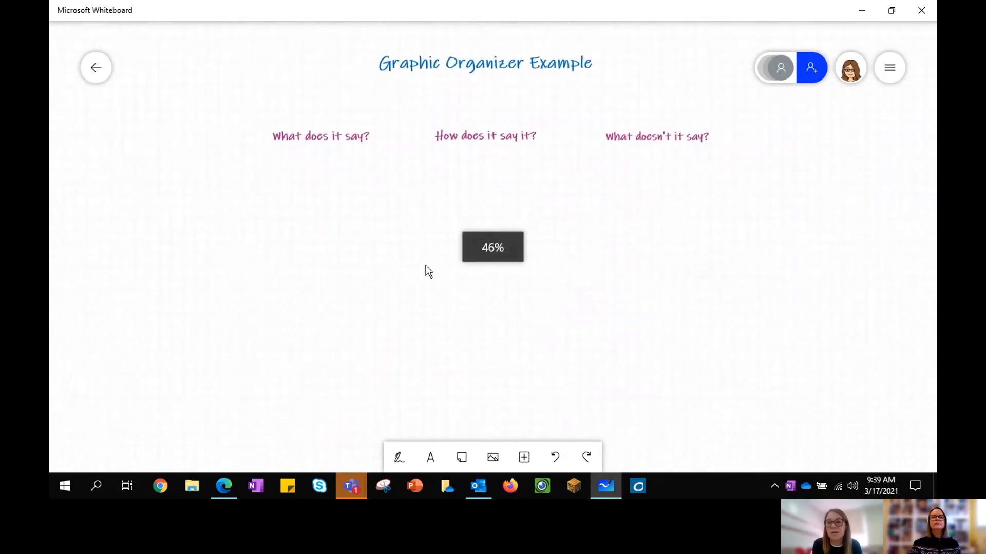